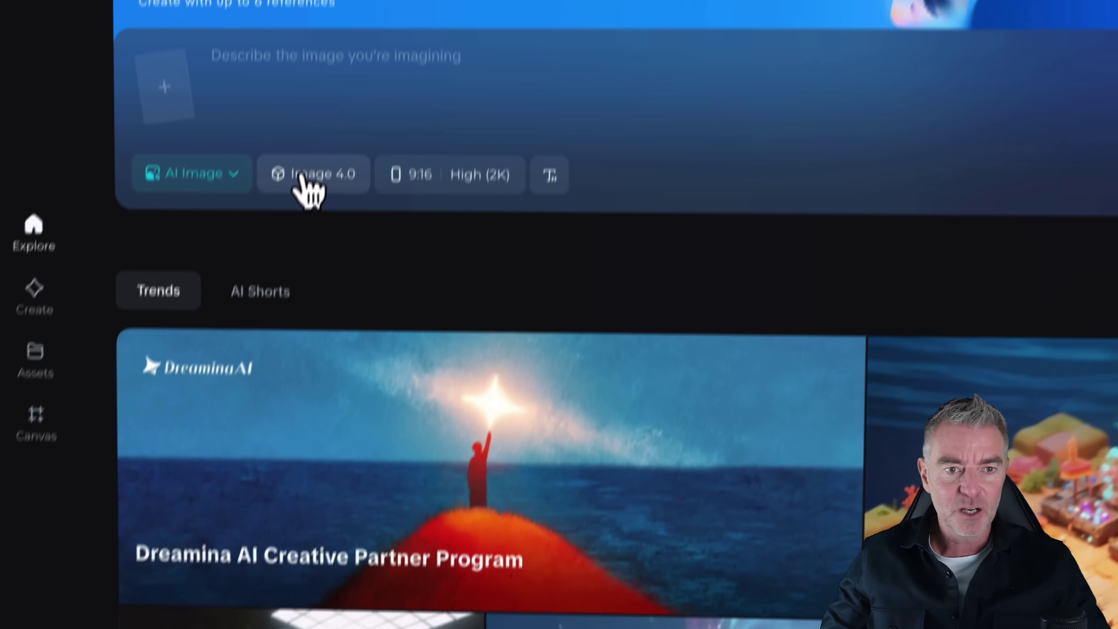
- Keep the Image 4.0 model at 9:16, trying Ultra (4K) before settling on High (2K)
{"action": "left_click", "coordinate": [244, 345]}
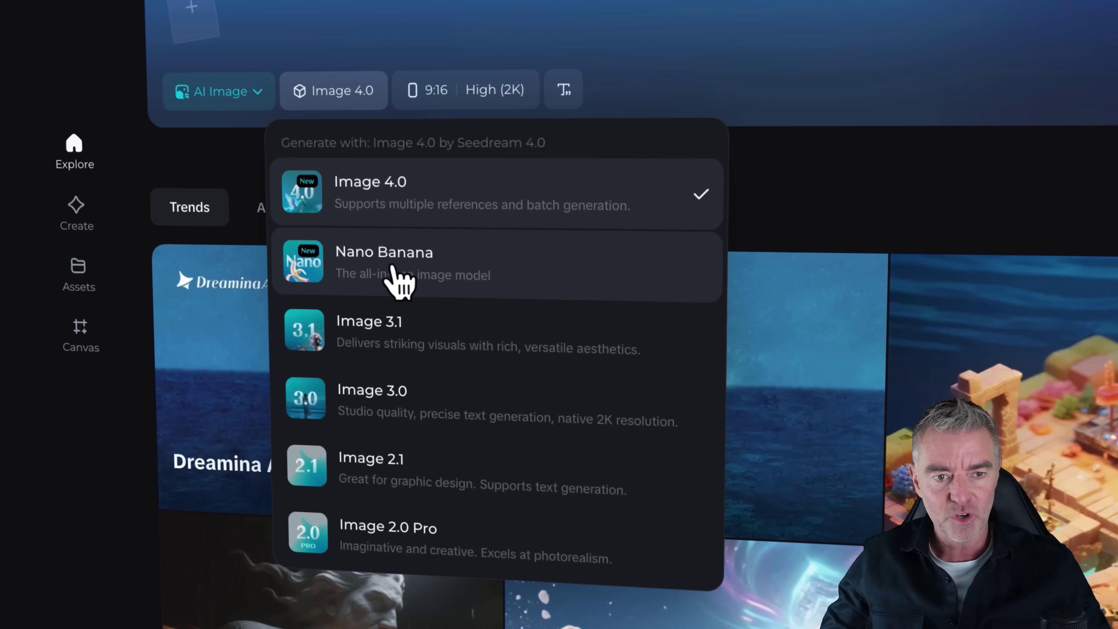
{"action": "left_click", "coordinate": [394, 199]}
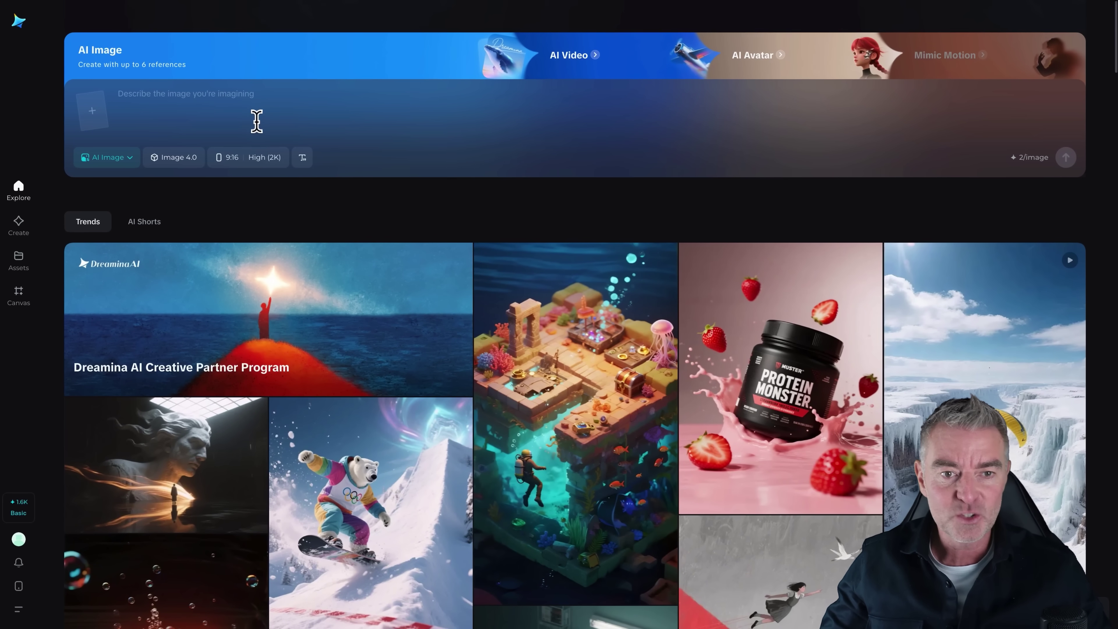
{"action": "left_click", "coordinate": [233, 158]}
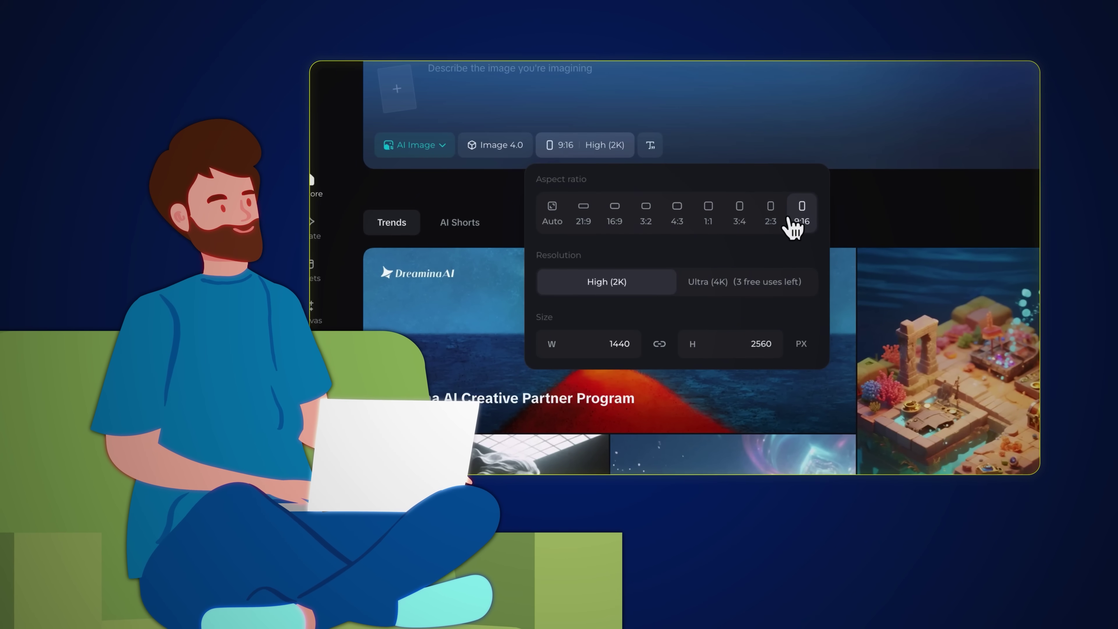
{"action": "left_click", "coordinate": [737, 284]}
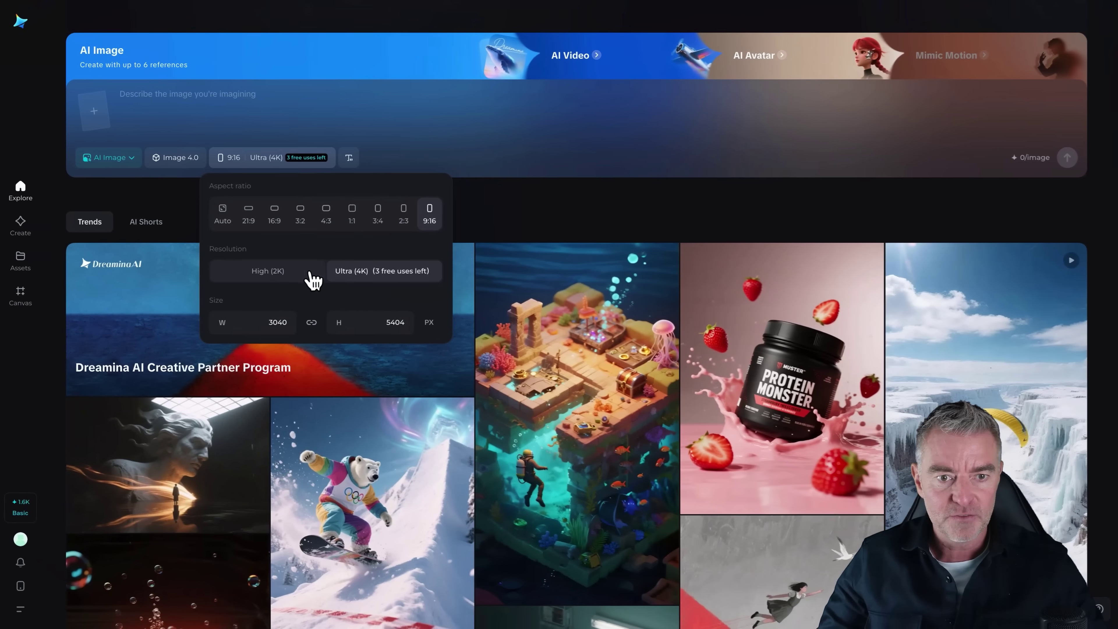
{"action": "left_click", "coordinate": [431, 274]}
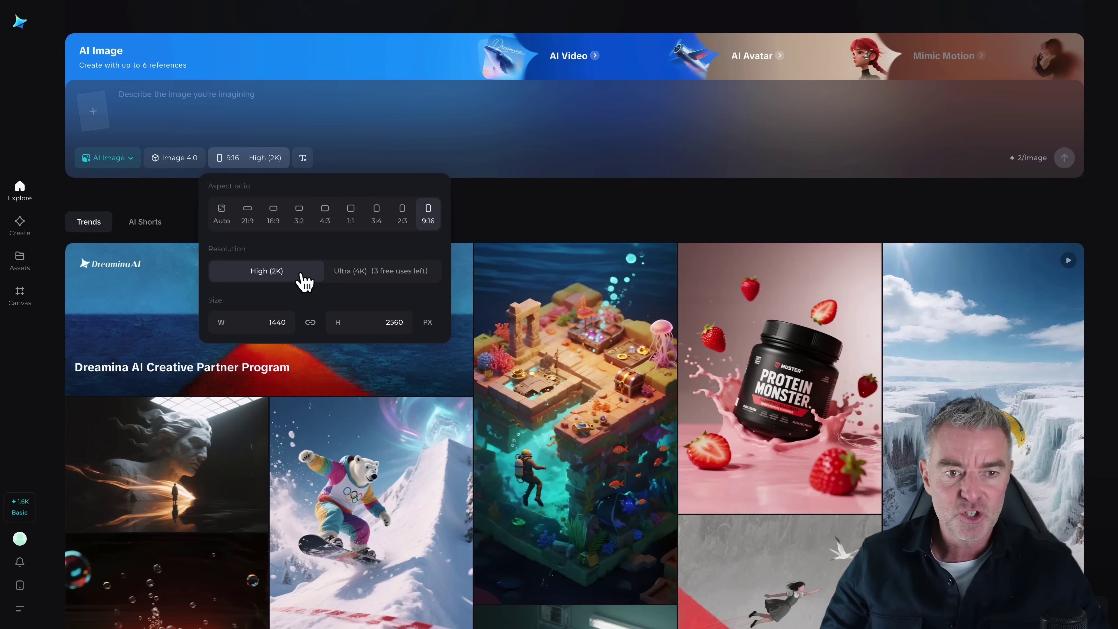
{"action": "left_click", "coordinate": [222, 99]}
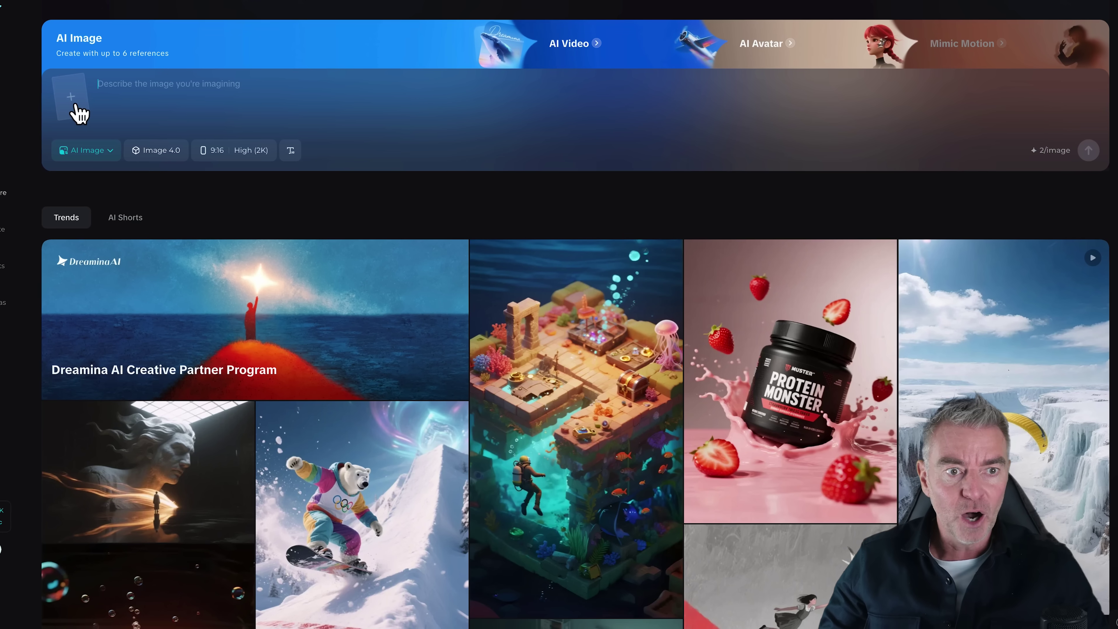
- Select all five screenshots, from the first file to the last, and load them as reference images
{"action": "left_click", "coordinate": [246, 210]}
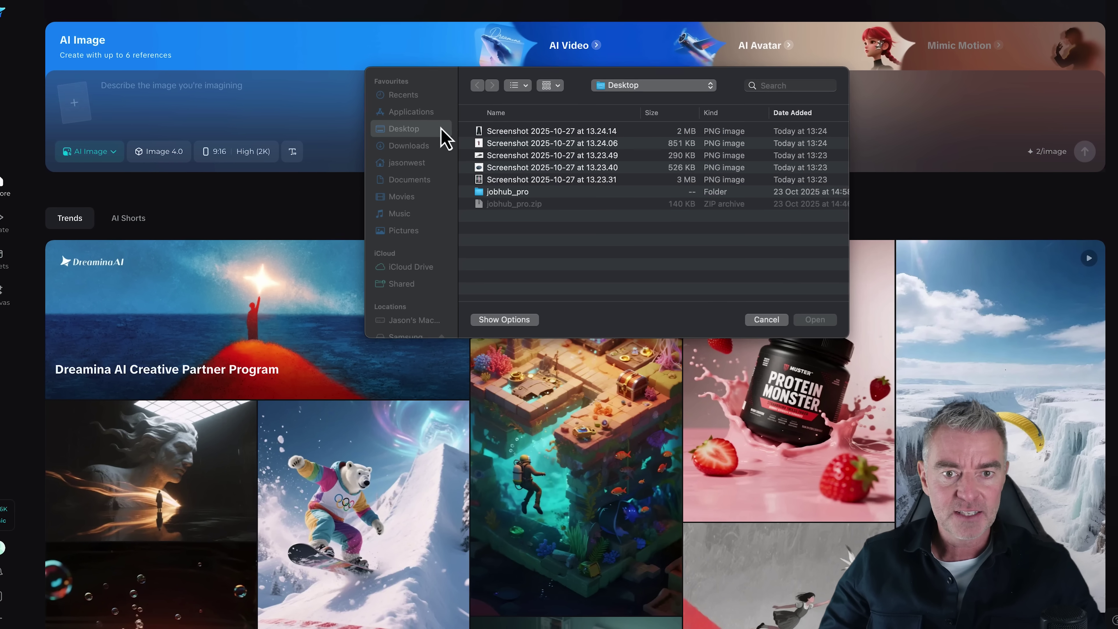
{"action": "left_click", "coordinate": [498, 131]}
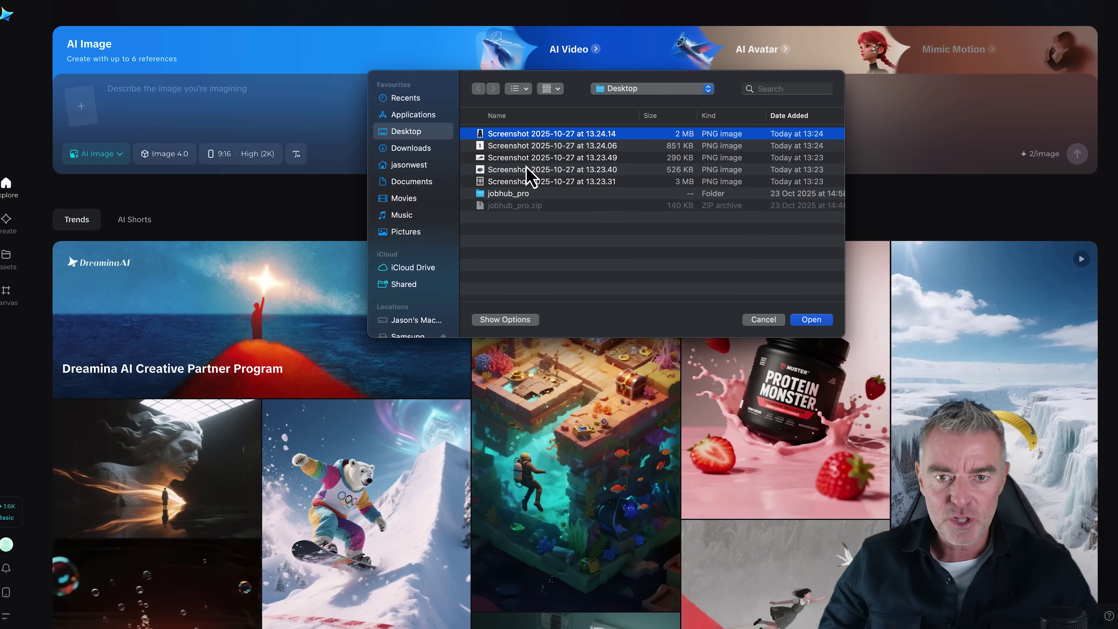
{"action": "left_click", "coordinate": [526, 181], "text": "shift"}
{"action": "left_click", "coordinate": [812, 320]}
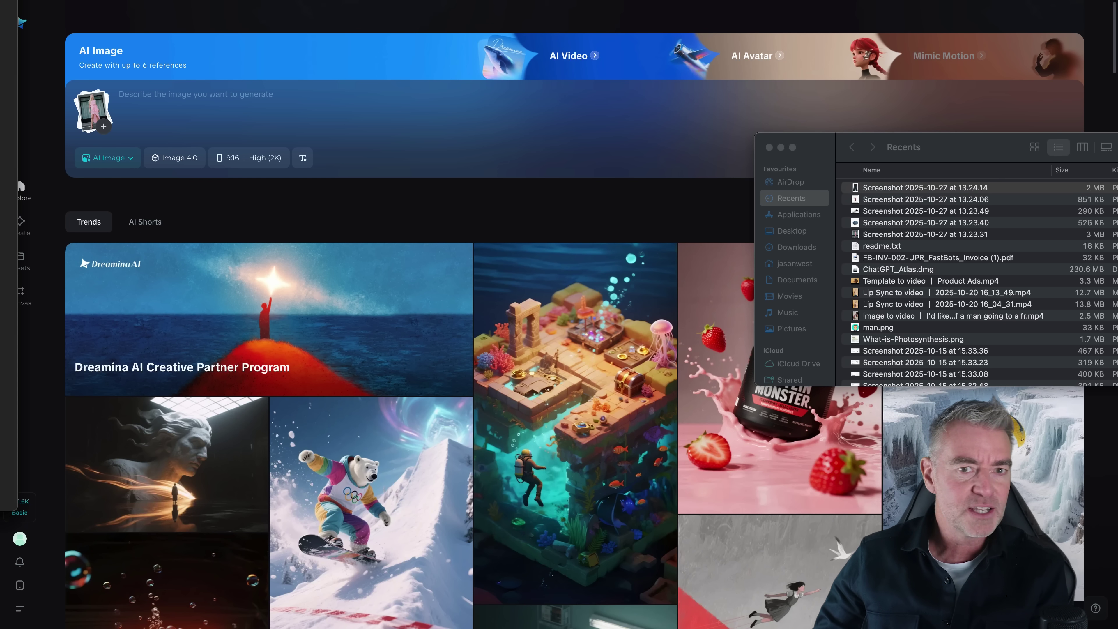
{"action": "left_click_drag", "start_coordinate": [0, 33], "coordinate": [342, 32]}
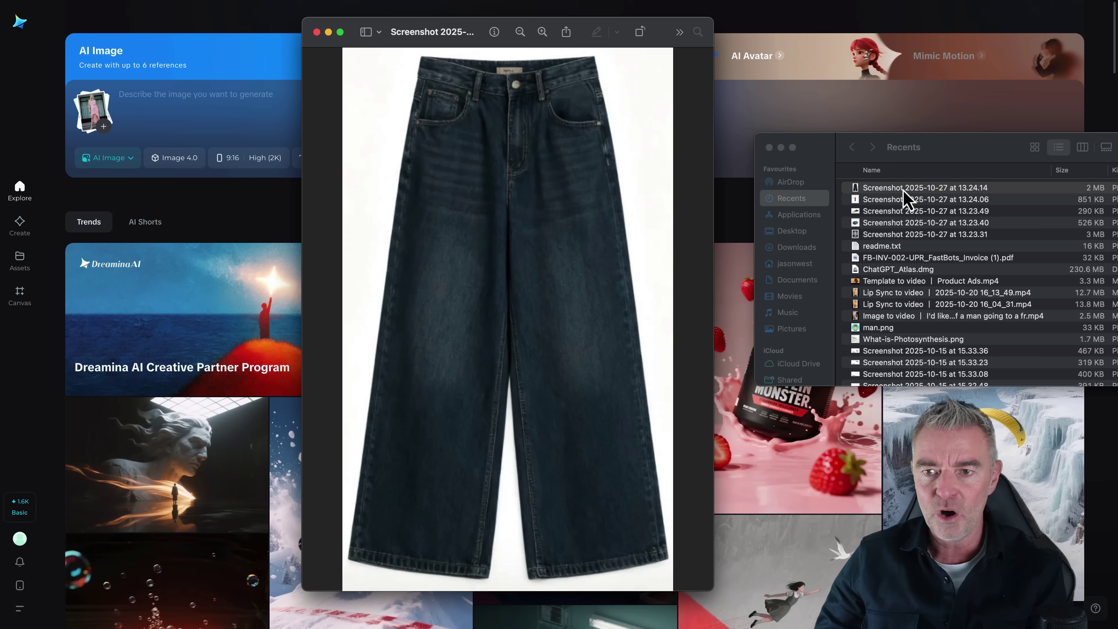
{"action": "left_click", "coordinate": [884, 236]}
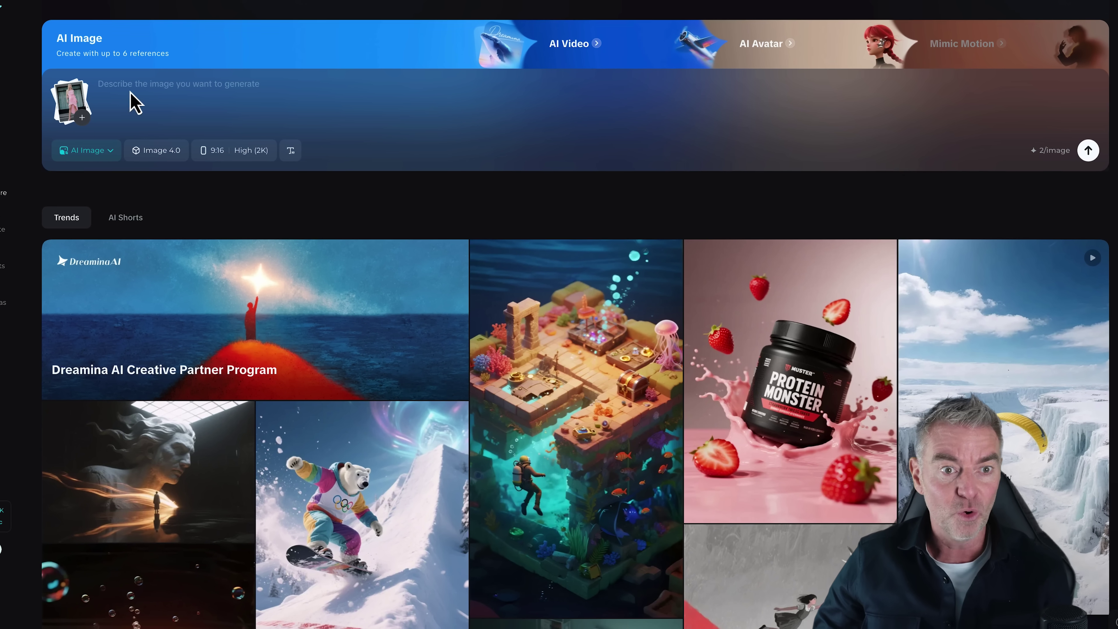
- Prompt Image 4.0 to dress the pink-dress girl in the provided clothes, and generate
{"action": "left_click", "coordinate": [149, 99]}
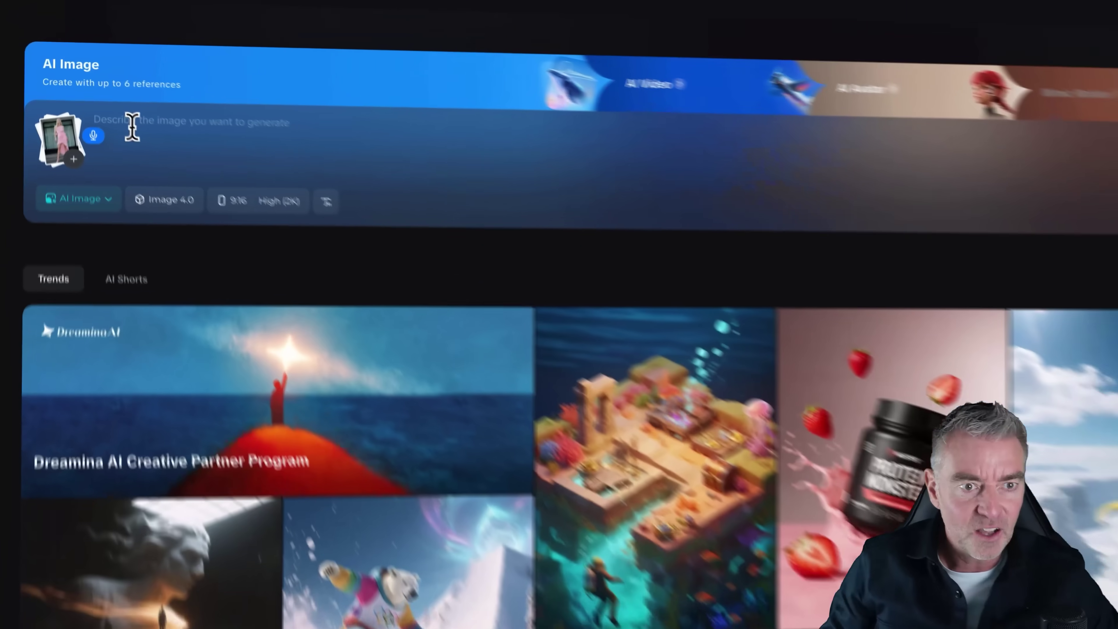
{"action": "type", "text": "I'd like you to take all of the clothes that we have provided in the images and get the girl in the"}
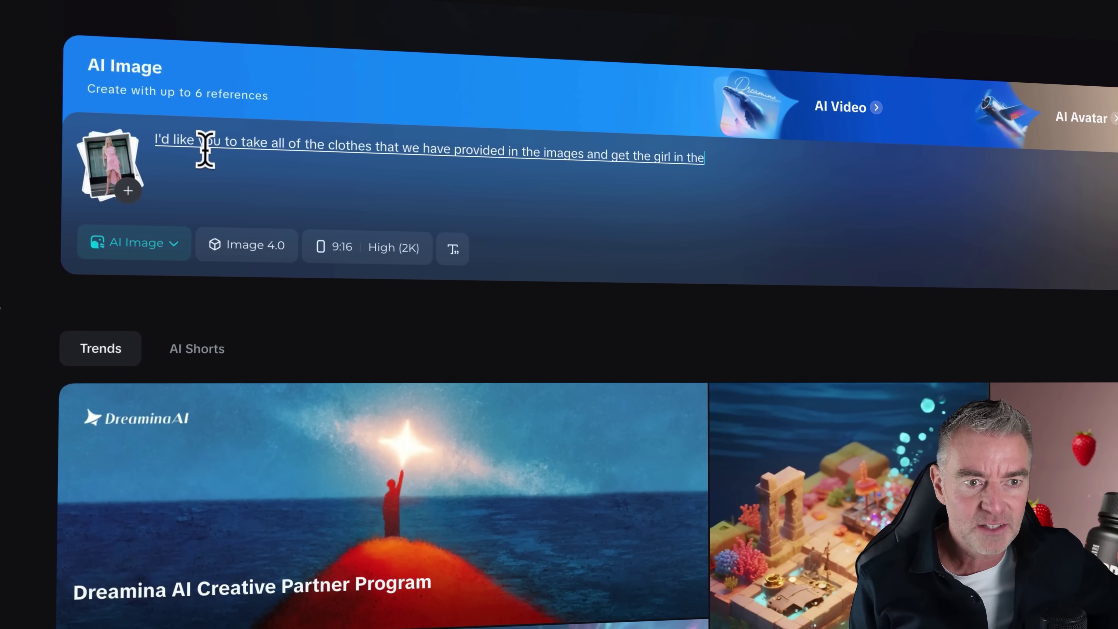
{"action": "type", "text": "dress to change from w"}
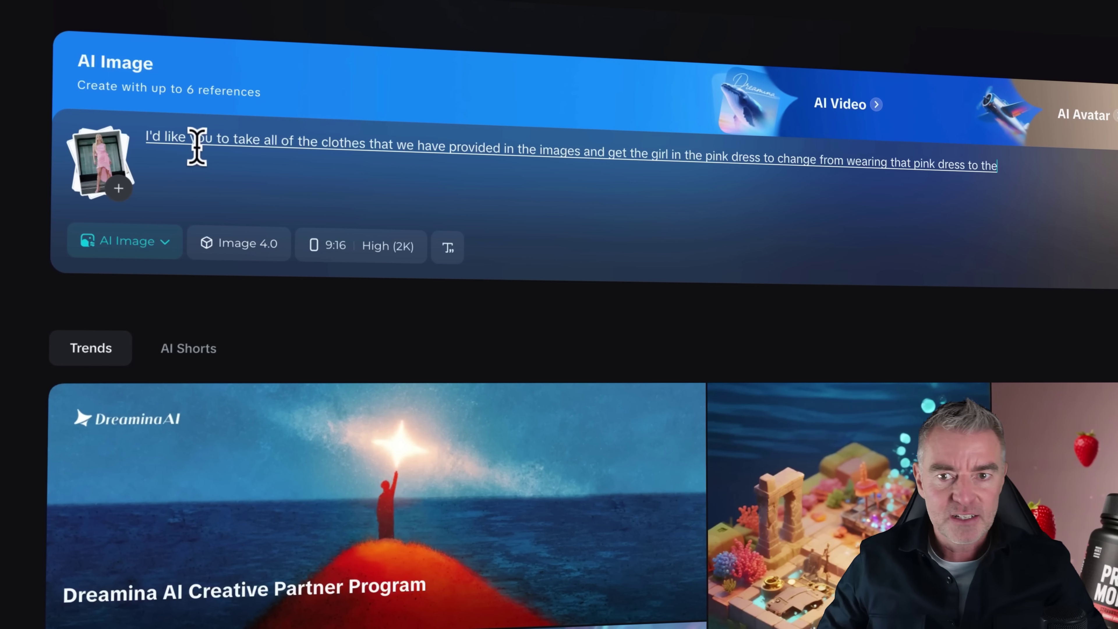
{"action": "type", "text": " to the provided clothes"}
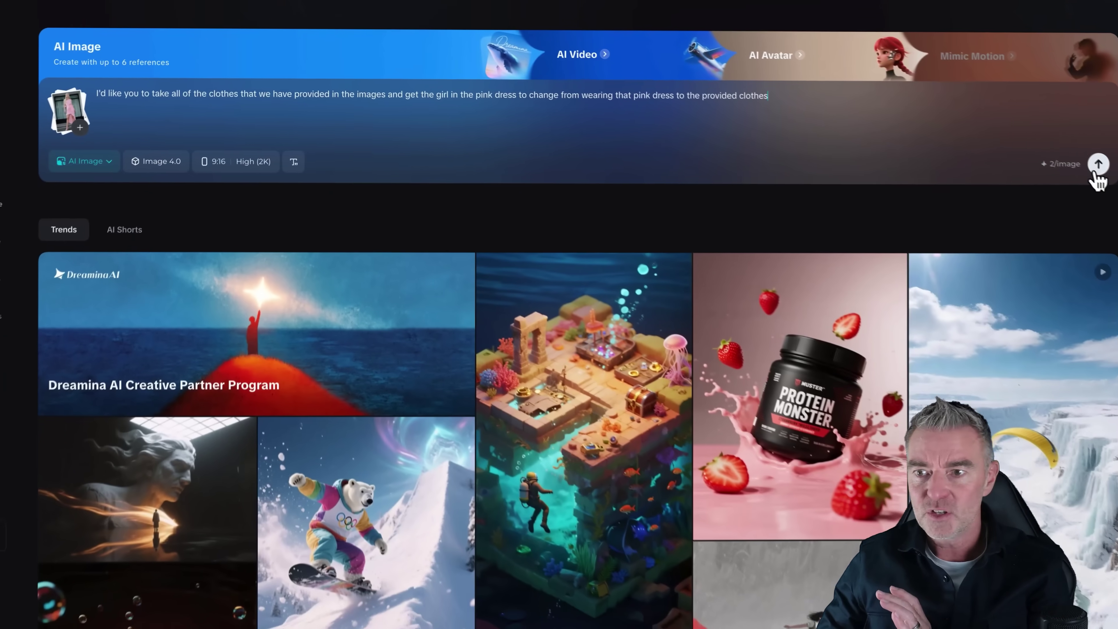
{"action": "left_click", "coordinate": [1096, 166]}
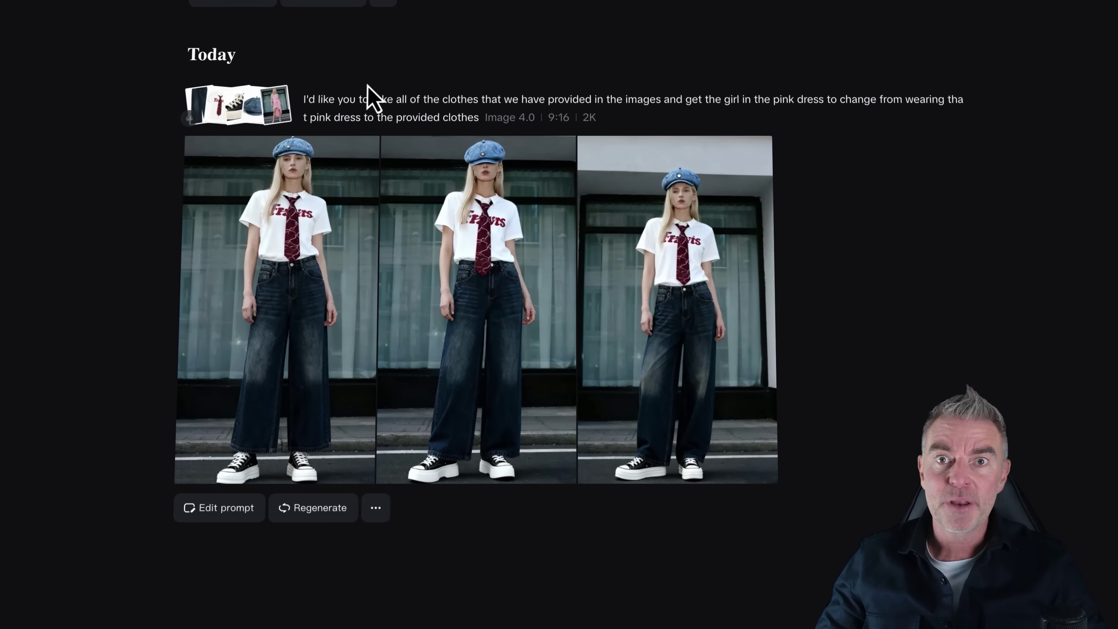
- Open the first outfit result full size, then view the second and third variants
{"action": "scroll", "coordinate": [367, 100], "scroll_direction": "up", "scroll_amount": 1}
{"action": "mouse_move", "coordinate": [269, 362]}
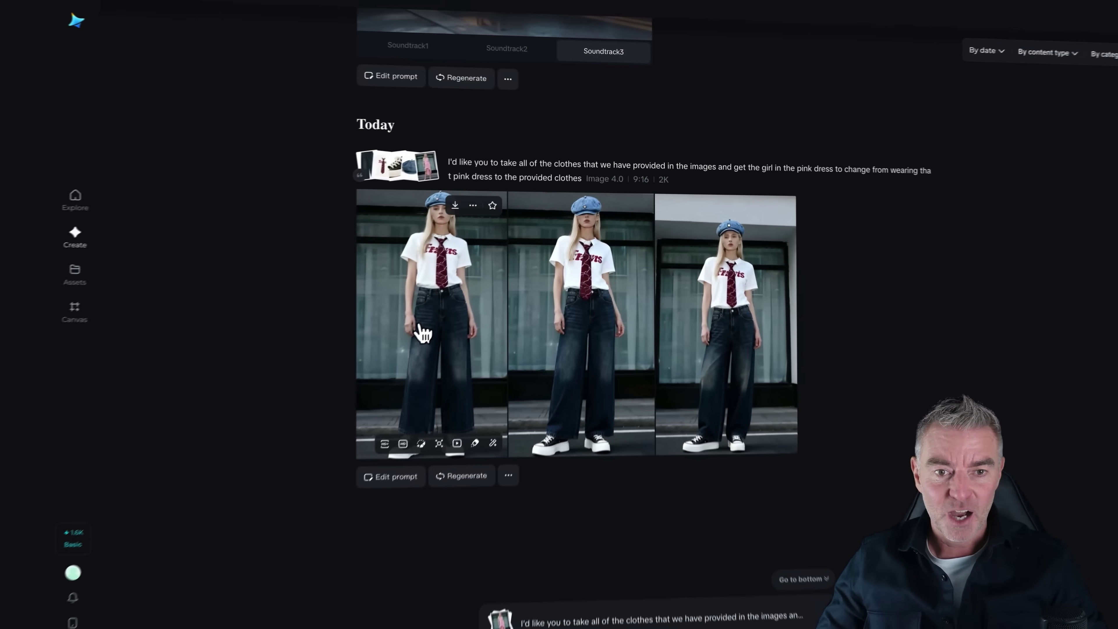
{"action": "left_click", "coordinate": [421, 331]}
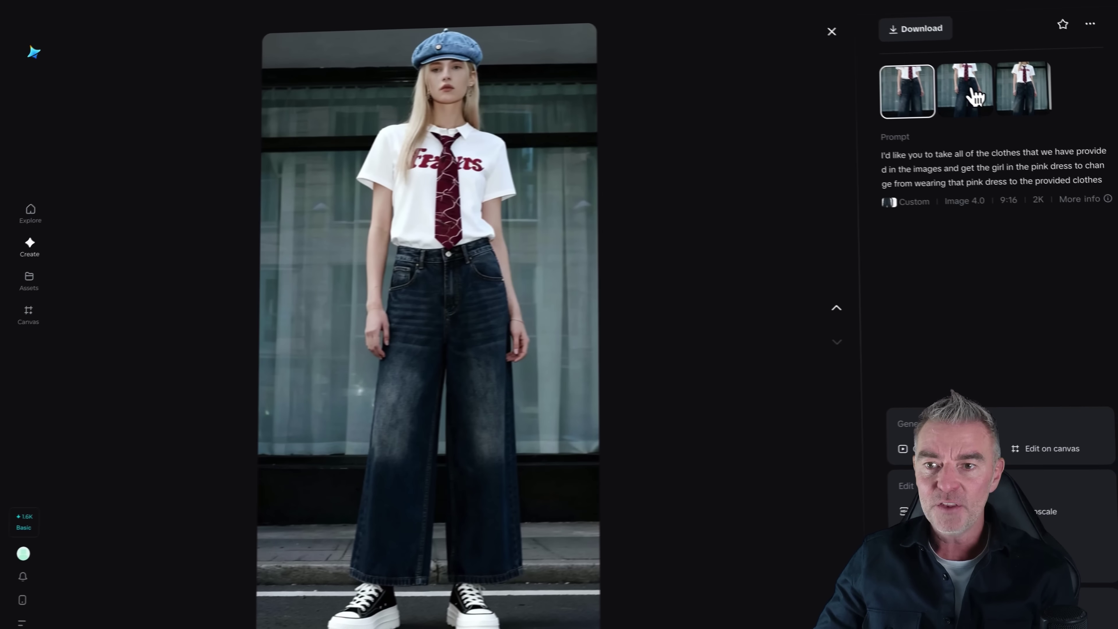
{"action": "left_click", "coordinate": [1001, 113]}
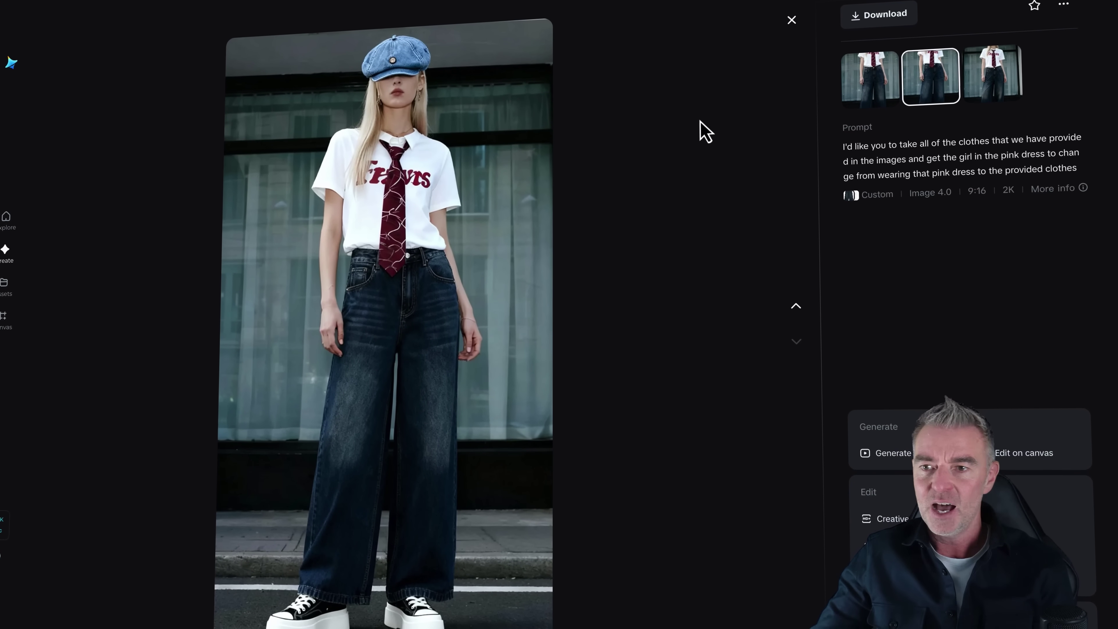
{"action": "left_click", "coordinate": [997, 75]}
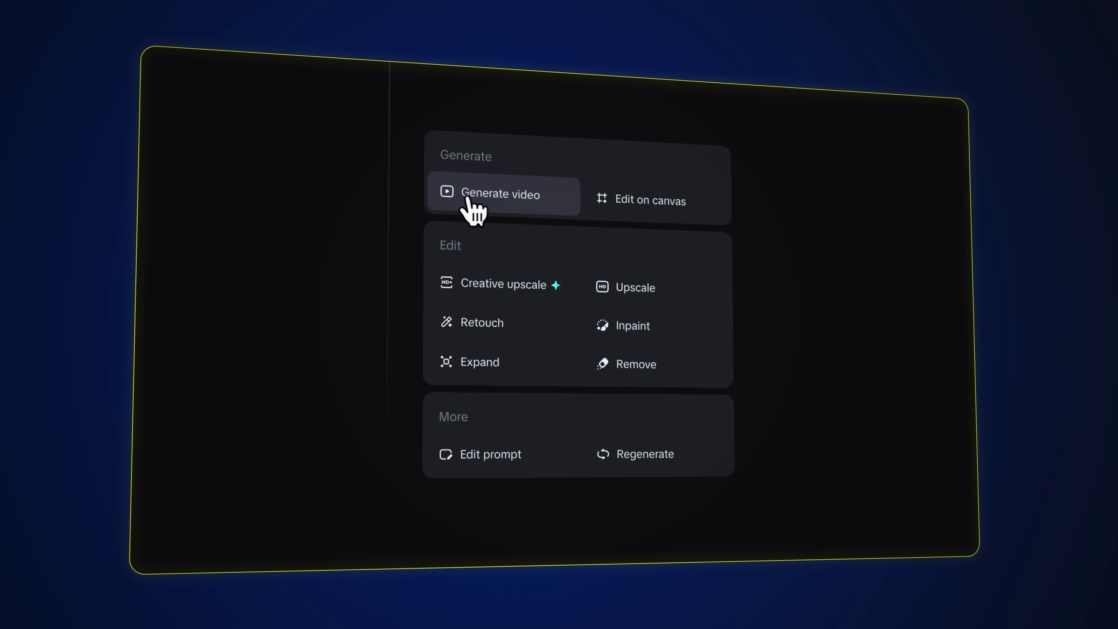
- Generate a 5s video from the outfit image: girl posing hands on hips, smiling at camera
{"action": "left_click", "coordinate": [466, 196]}
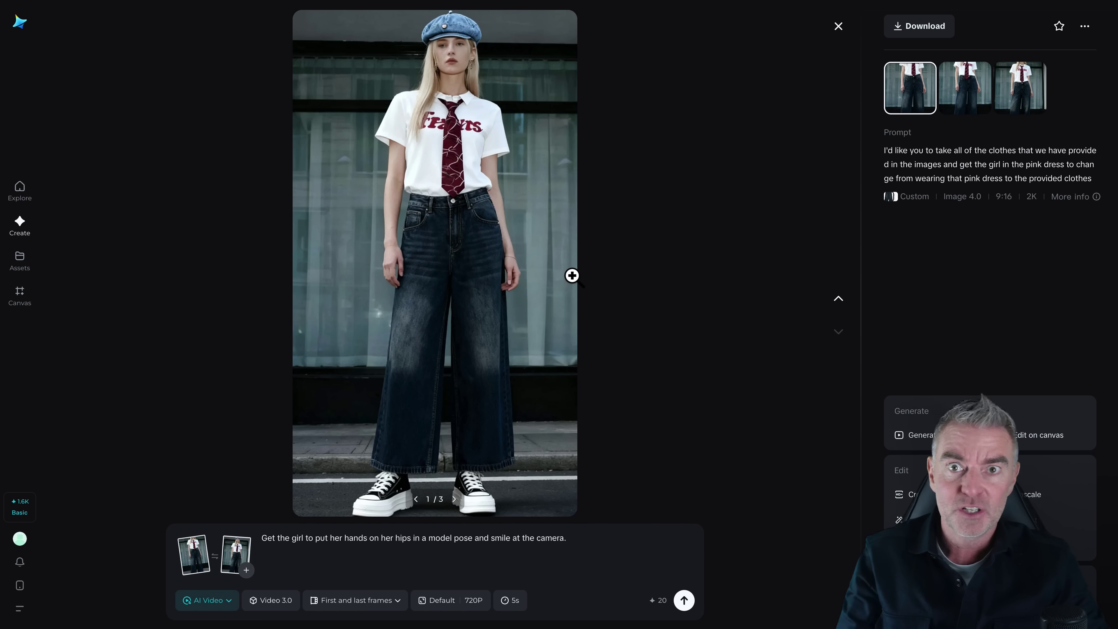
{"action": "left_click", "coordinate": [684, 601]}
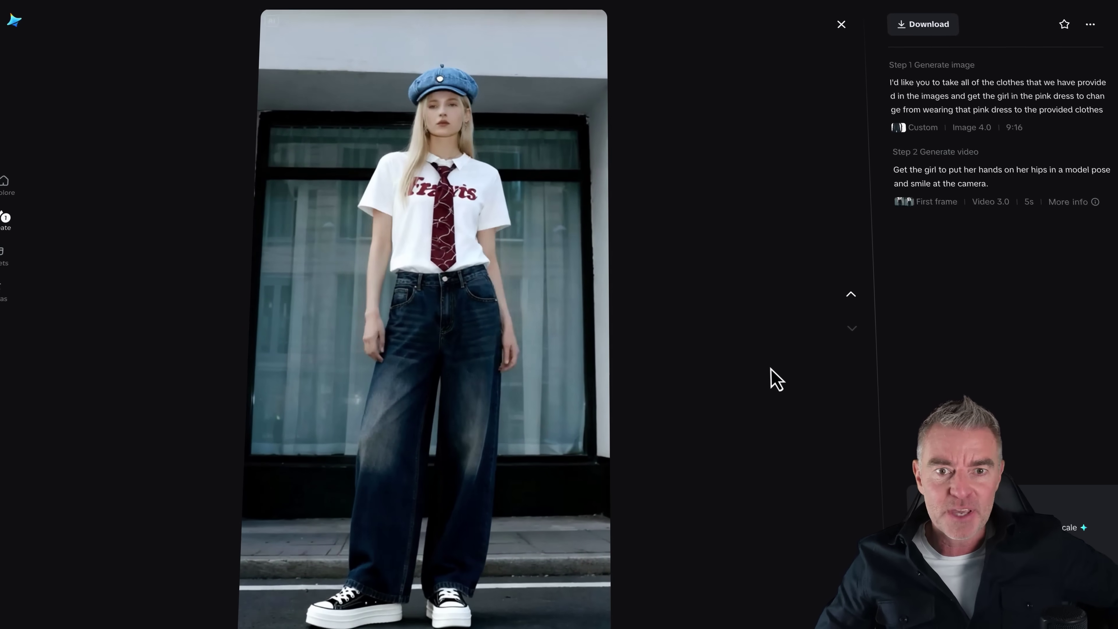
- Pause the finished posing video after reviewing it
{"action": "left_click", "coordinate": [256, 615]}
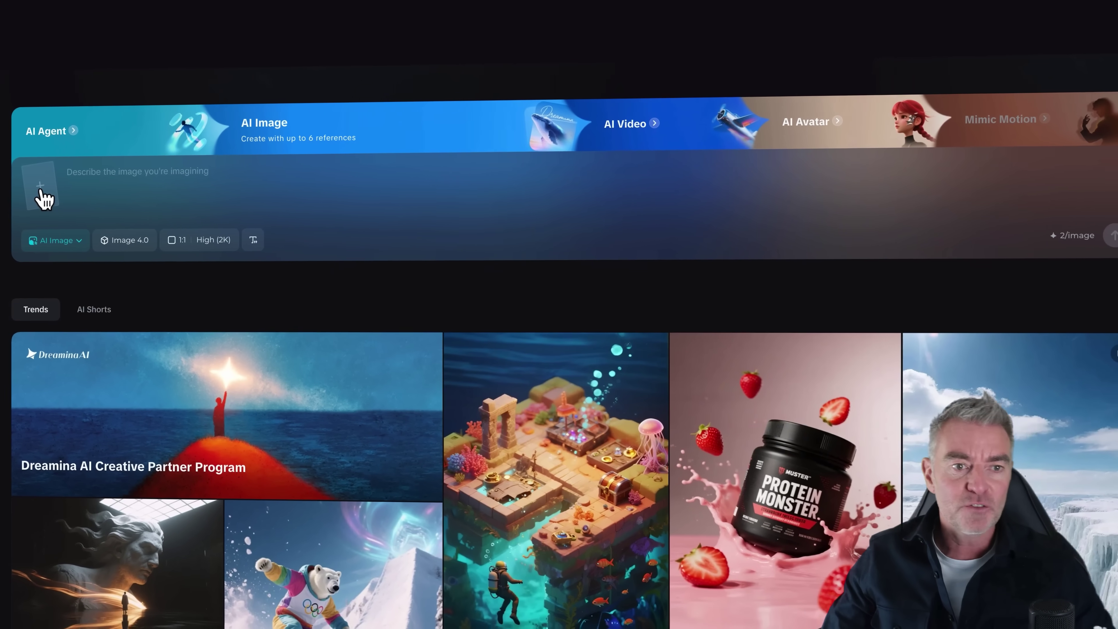
- Browse the Desktop files and preview the w1.png and m2.png photos
{"action": "left_click", "coordinate": [433, 205]}
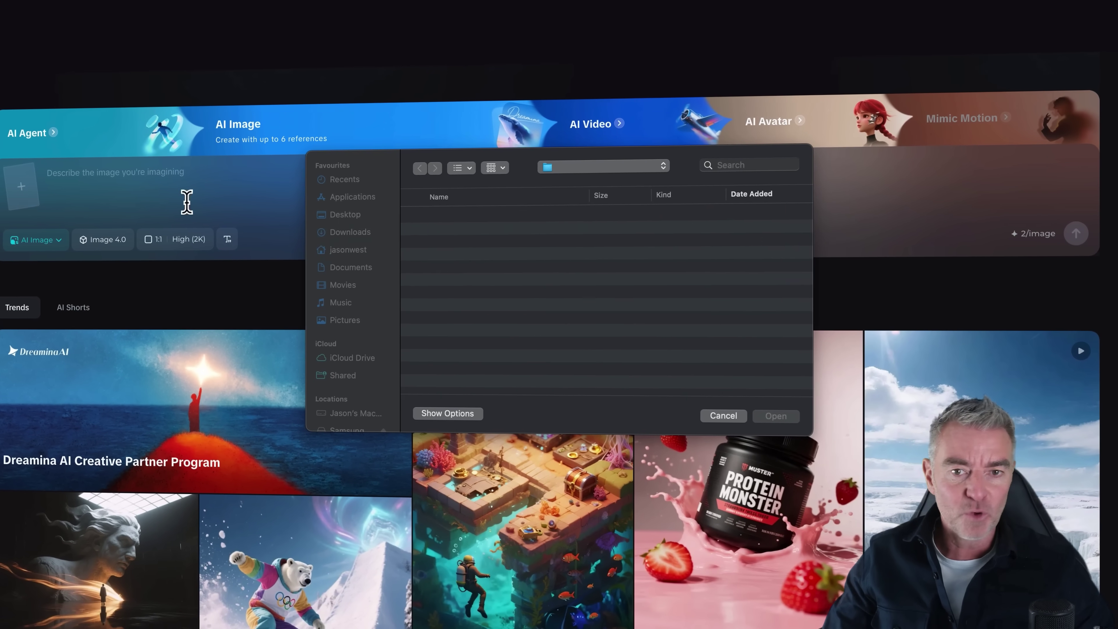
{"action": "left_click", "coordinate": [343, 217]}
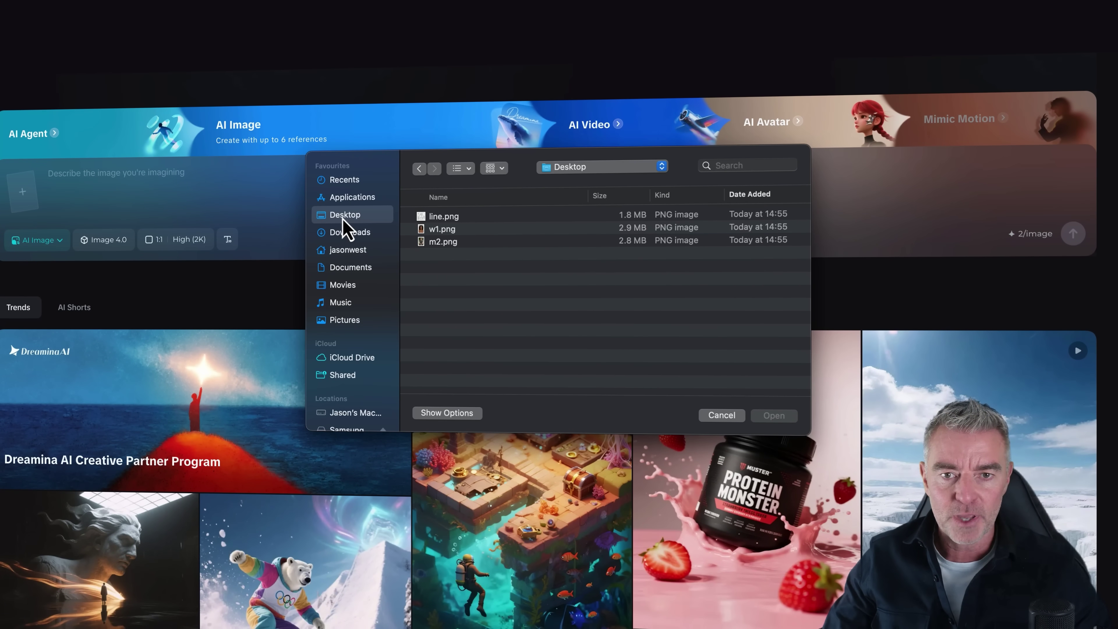
{"action": "left_click", "coordinate": [446, 229]}
{"action": "key", "text": "space"}
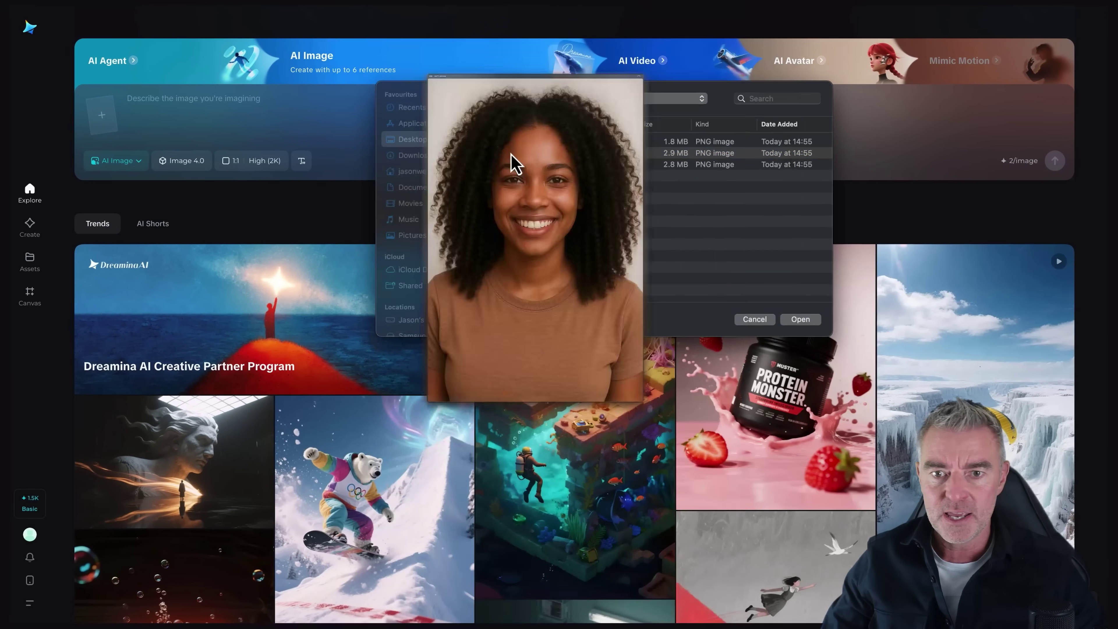
{"action": "key", "text": "space"}
{"action": "left_click", "coordinate": [508, 164]}
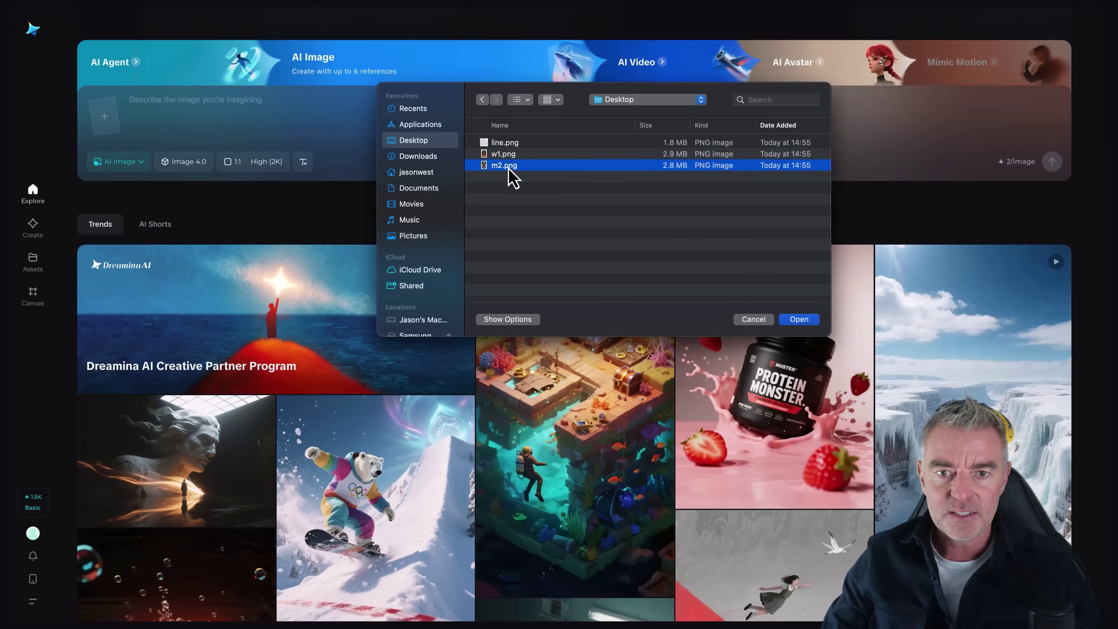
{"action": "key", "text": "space"}
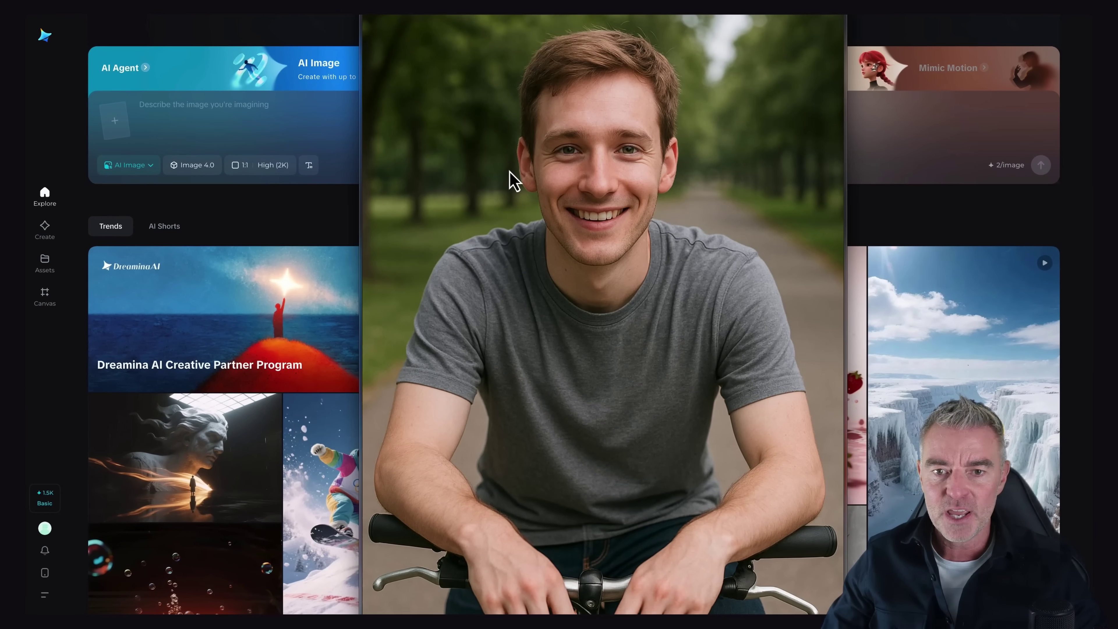
{"action": "key", "text": "space"}
- Preview the line.png couple drawing, then attach w1.png, m2.png and line.png as references
{"action": "left_click", "coordinate": [508, 150]}
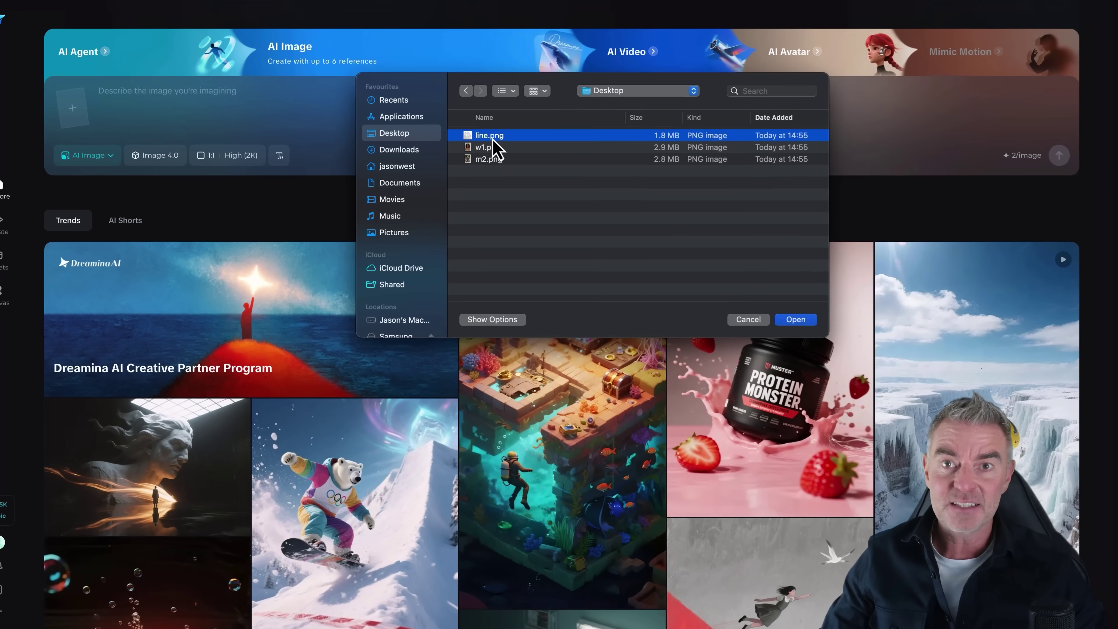
{"action": "key", "text": "space"}
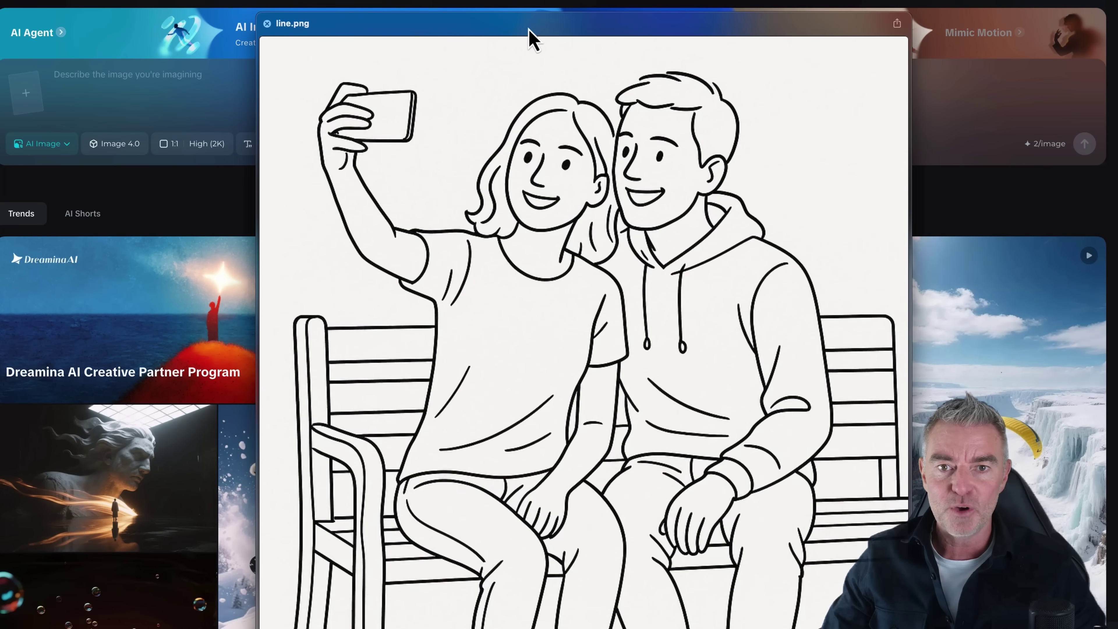
{"action": "left_click_drag", "start_coordinate": [529, 29], "coordinate": [518, 1]}
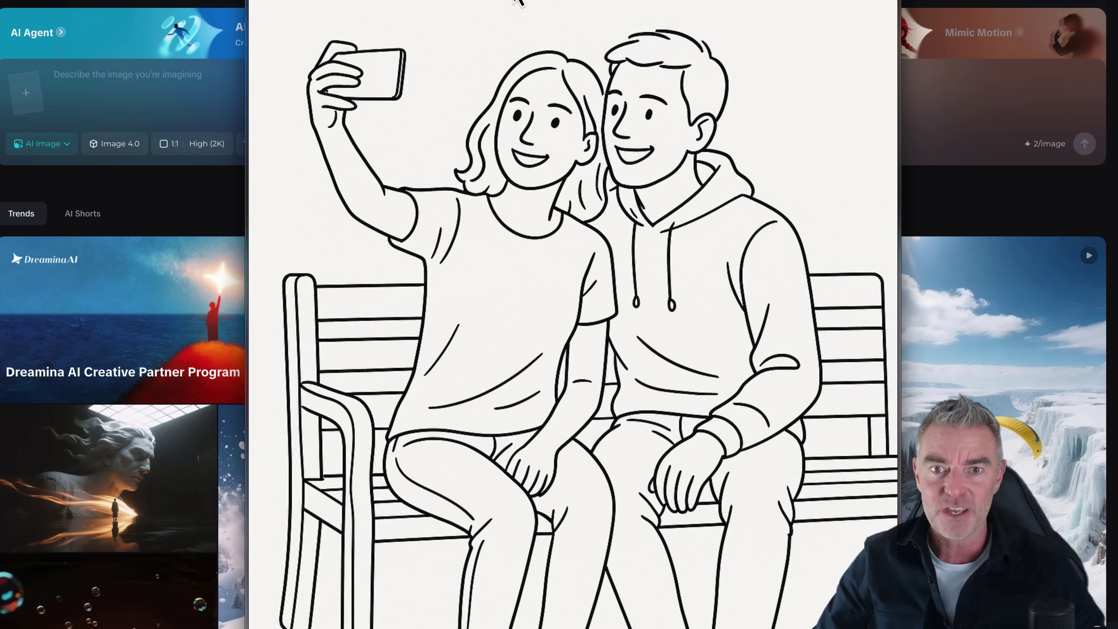
{"action": "key", "text": "space"}
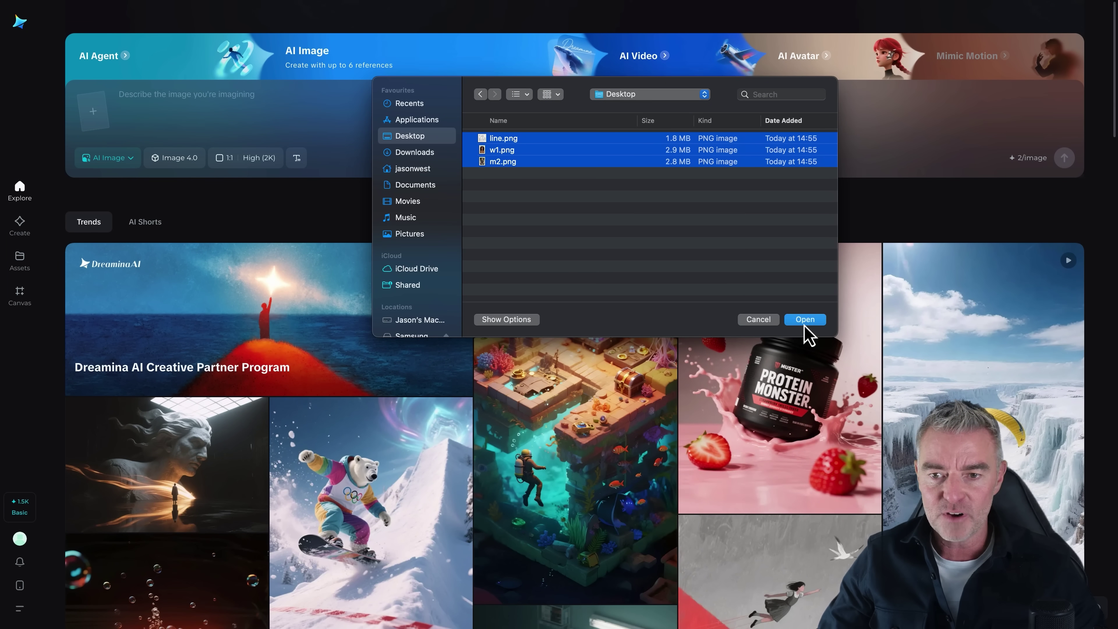
{"action": "left_click", "coordinate": [804, 322]}
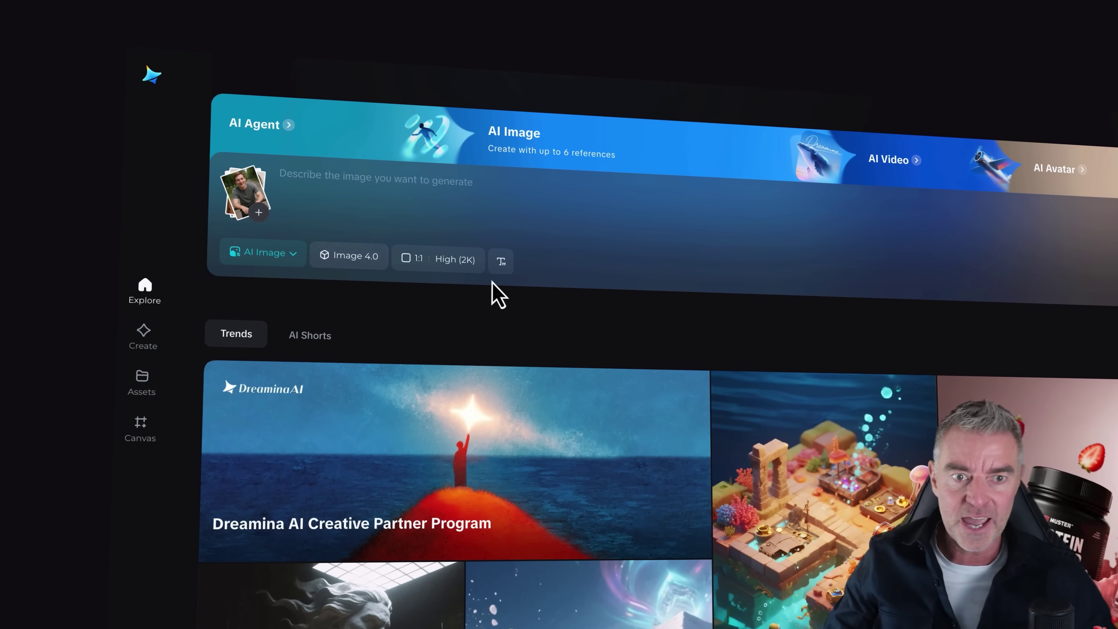
- Prompt to combine the two people into the line drawing's bench pose and generate
{"action": "left_click", "coordinate": [456, 261]}
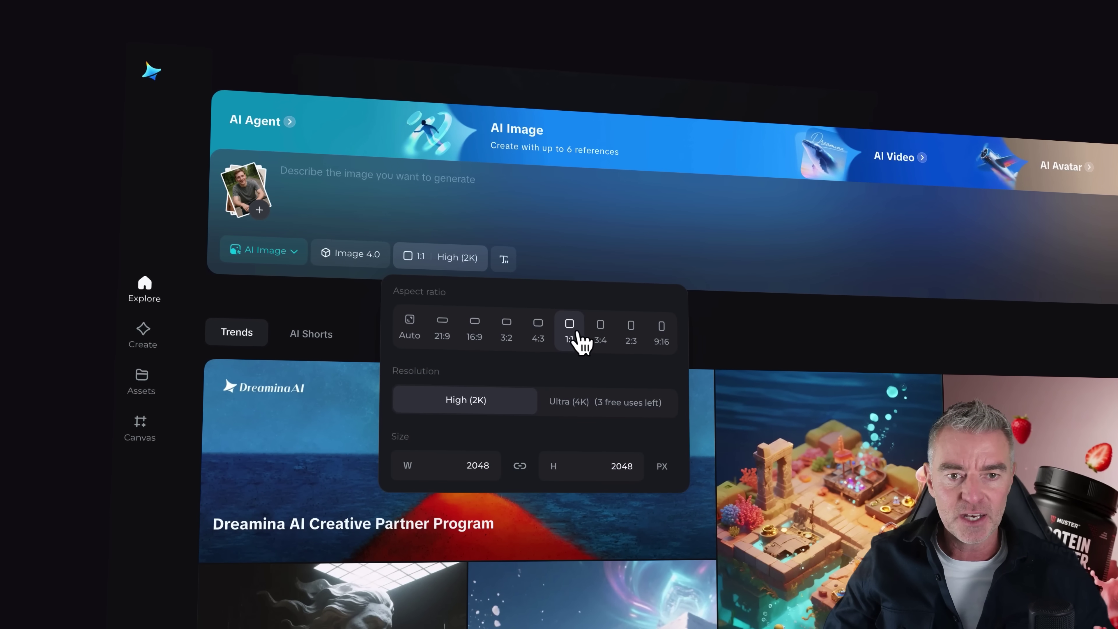
{"action": "left_click", "coordinate": [360, 212]}
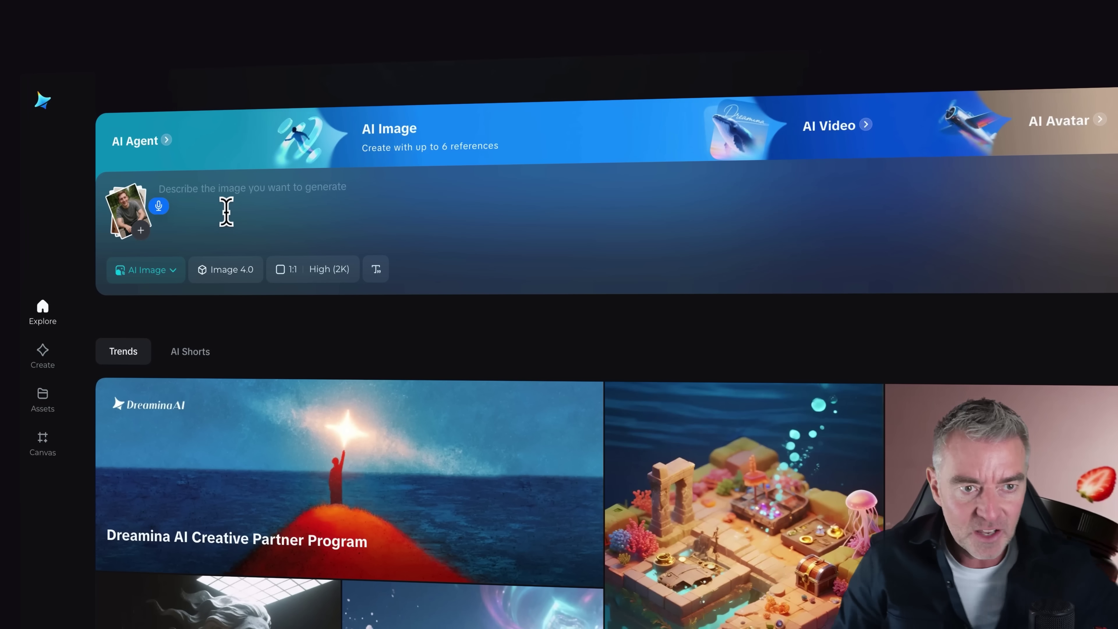
{"action": "type", "text": "I'd like you to combine the two people"}
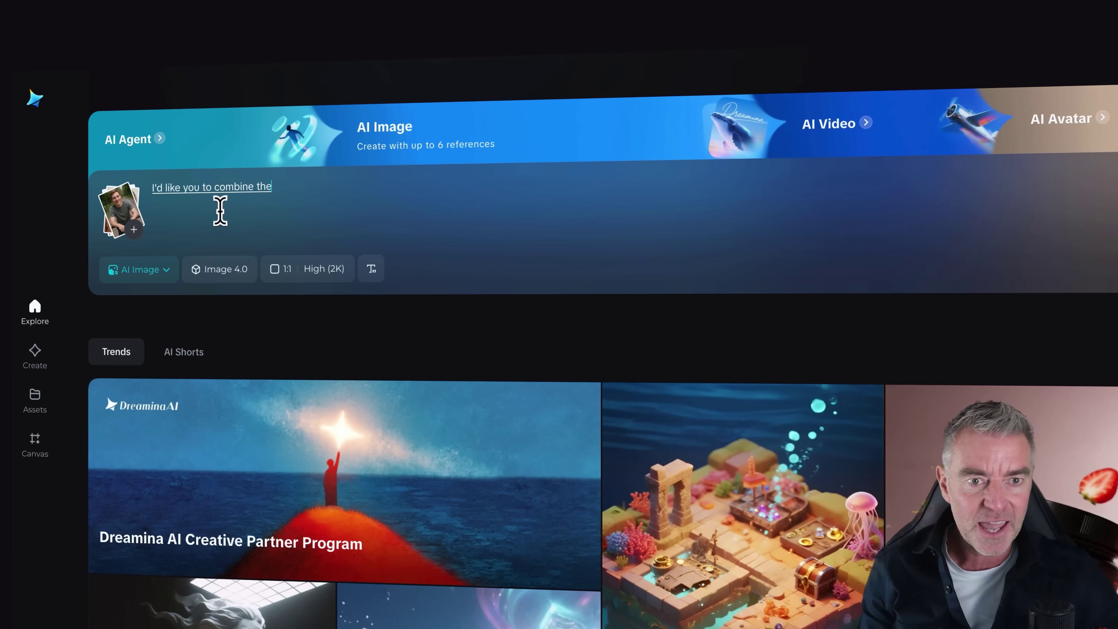
{"action": "type", "text": " in the photos provided"}
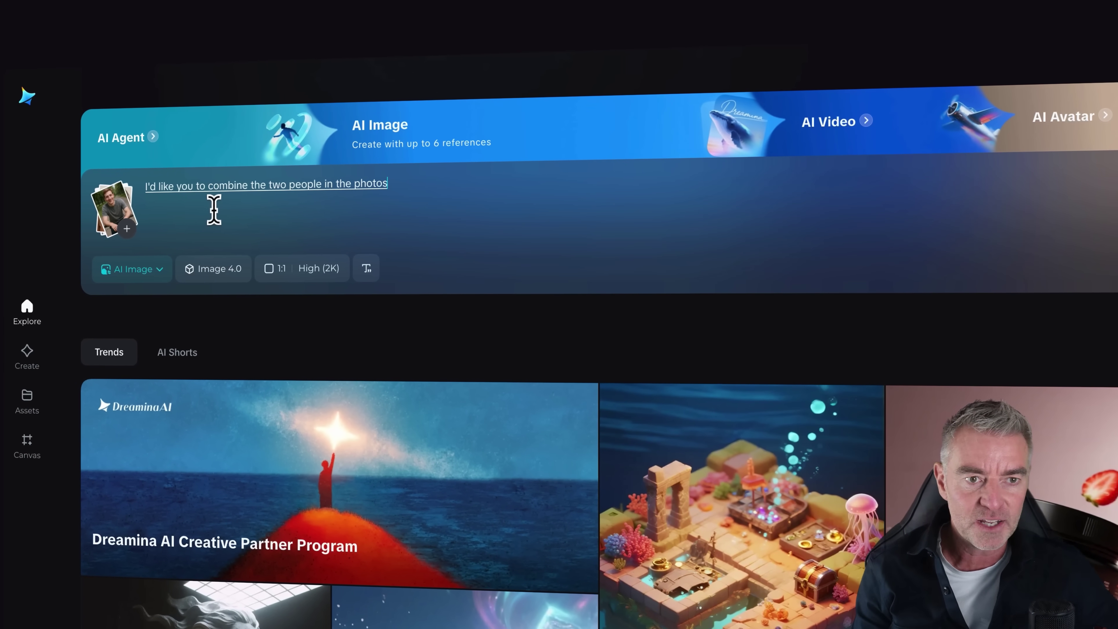
{"action": "type", "text": " and then put them into the same pose you"}
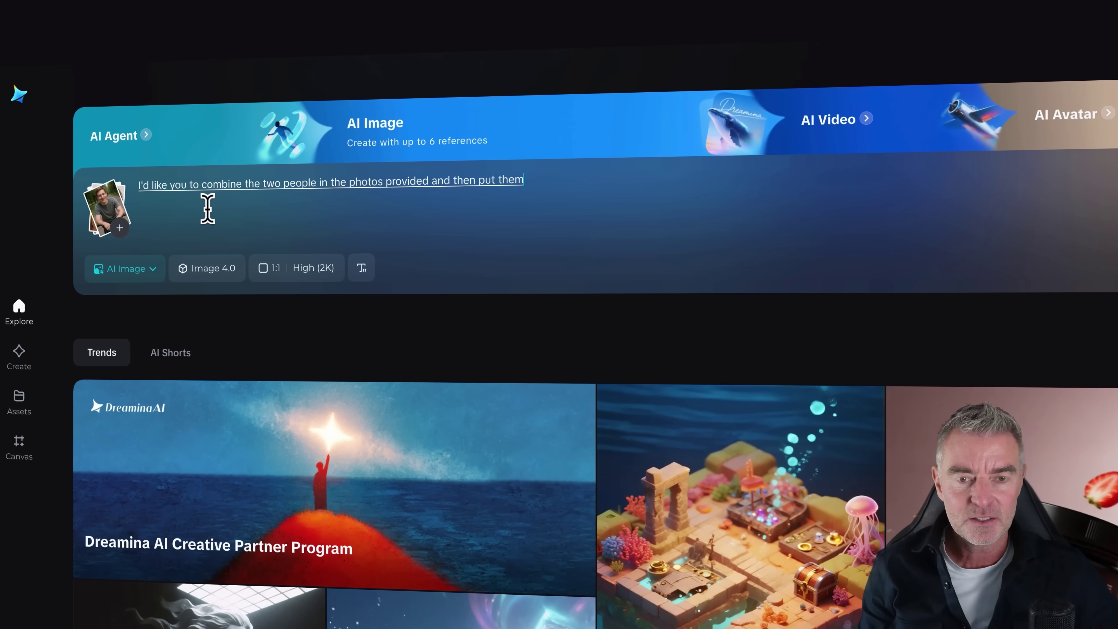
{"action": "type", "text": " see in the line"}
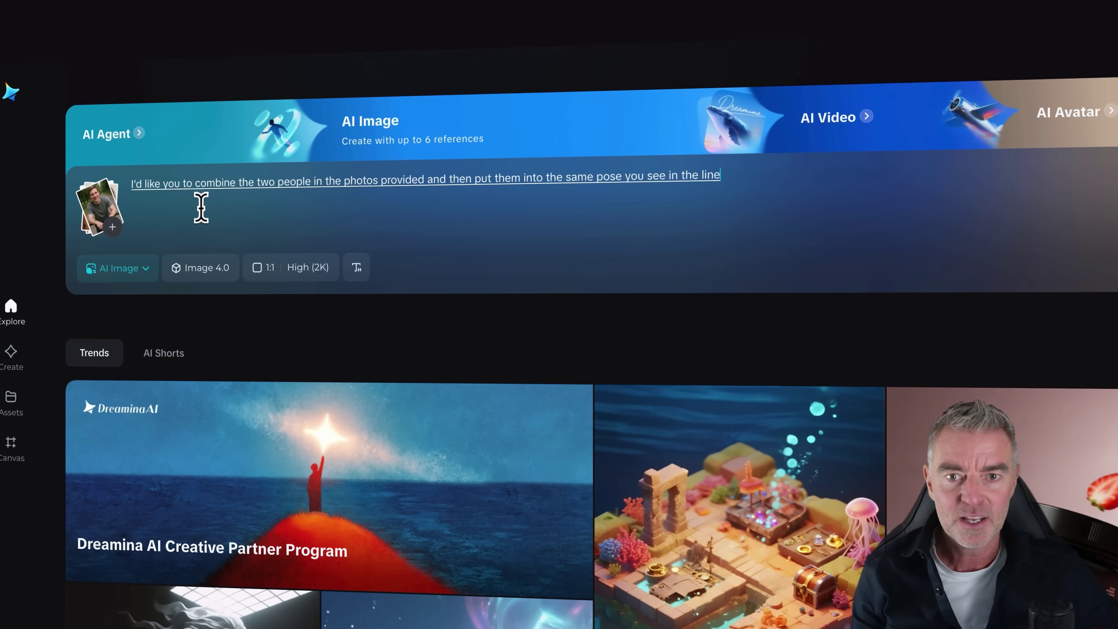
{"action": "type", "text": " drawing sat on a bench together in a realistic photo"}
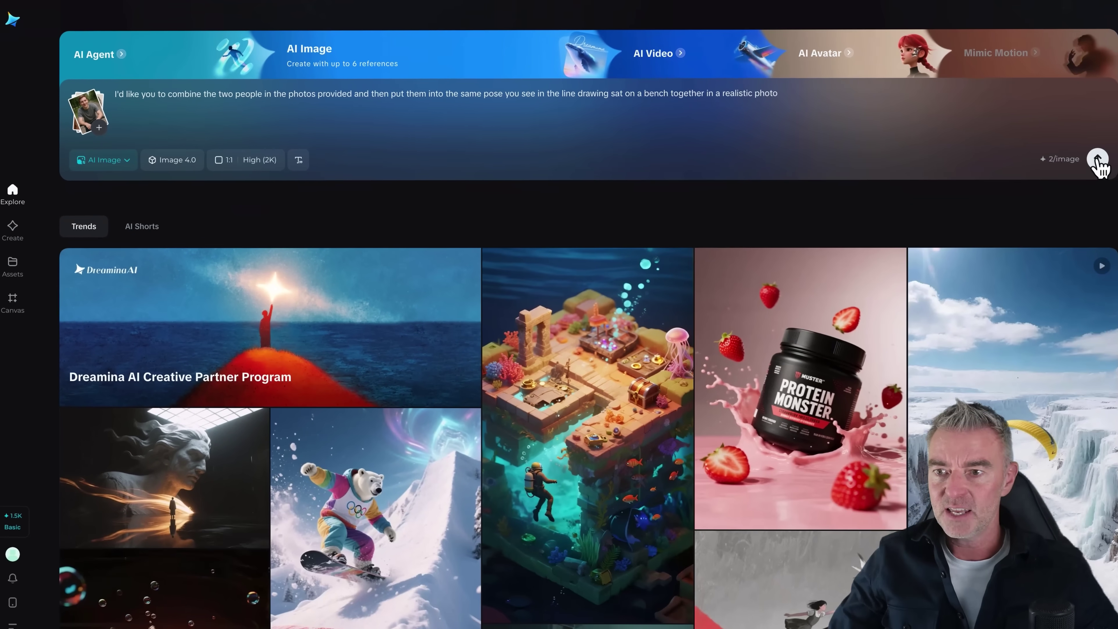
{"action": "left_click", "coordinate": [1098, 230]}
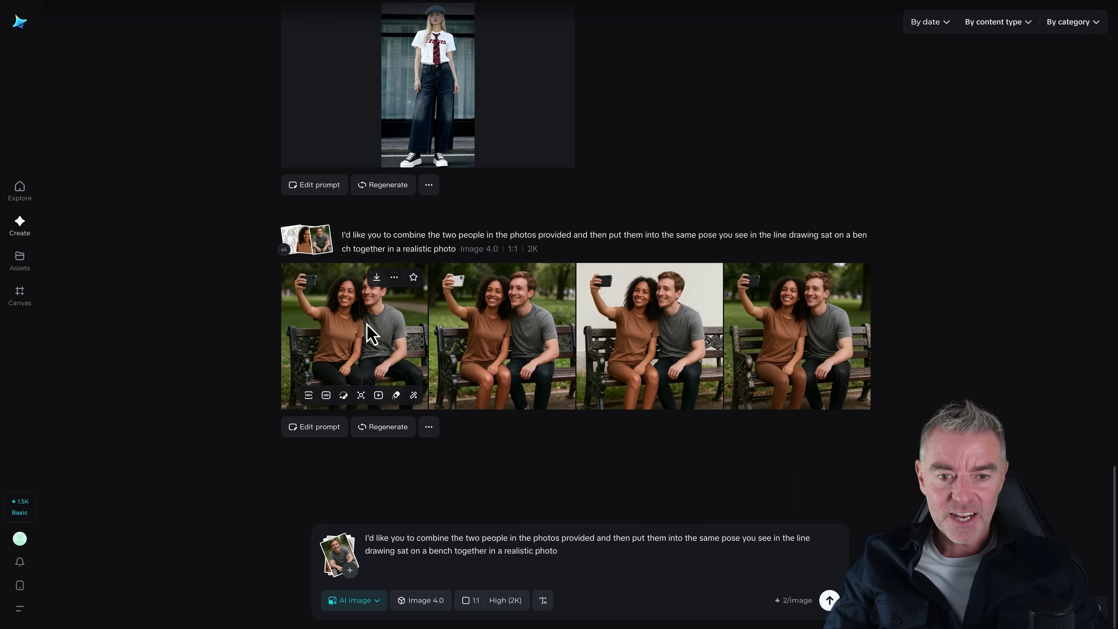
- Open the first bench selfie full size, then view the second, third and fourth variants
{"action": "left_click", "coordinate": [378, 340]}
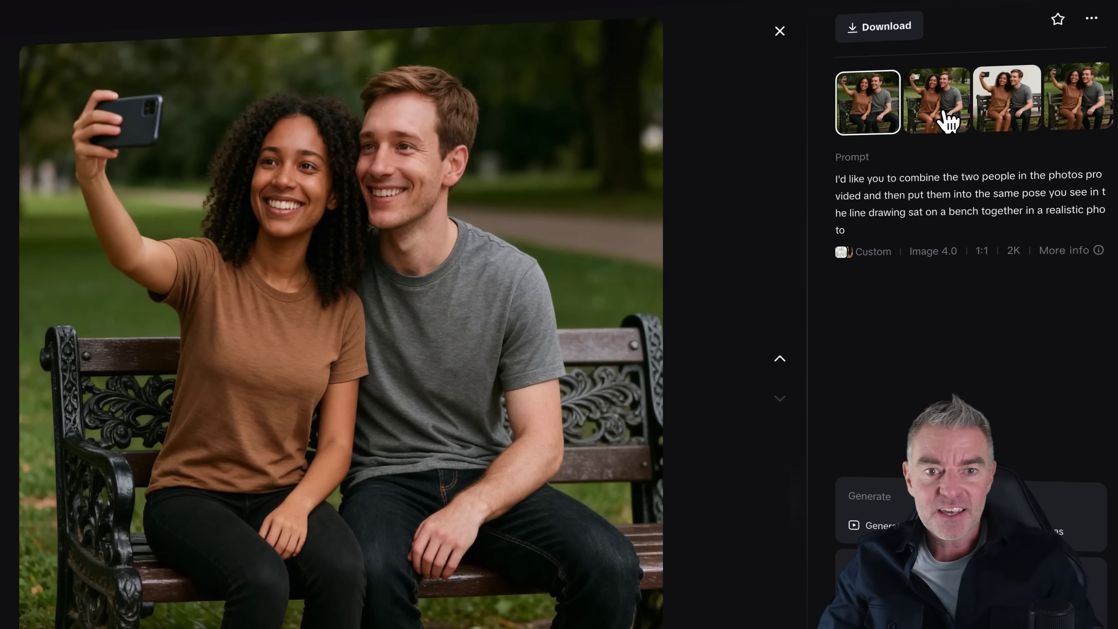
{"action": "left_click", "coordinate": [950, 120]}
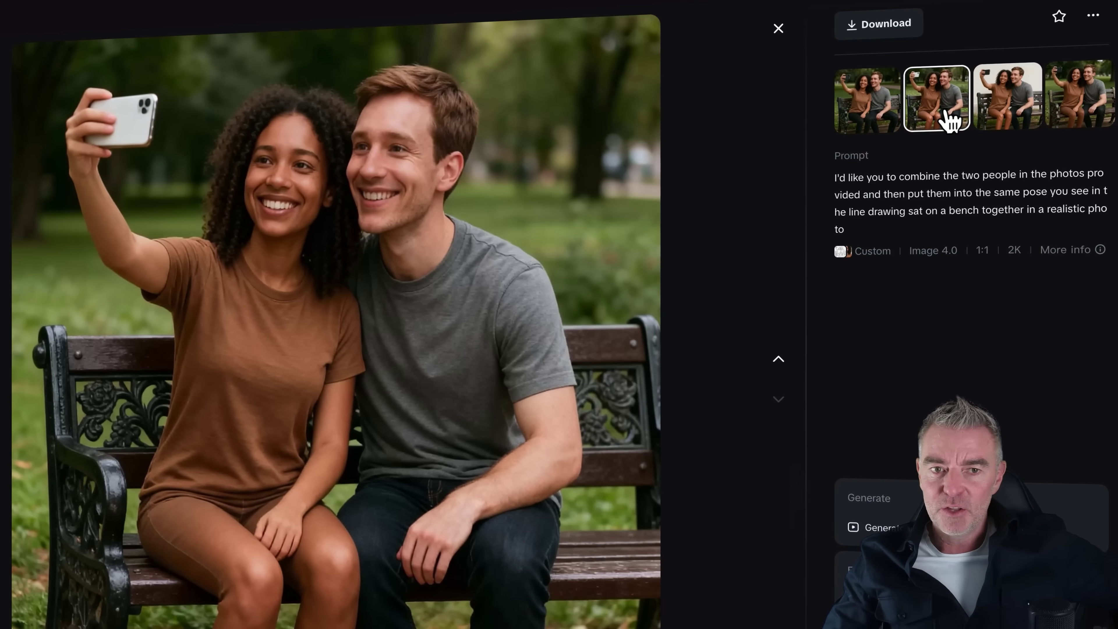
{"action": "left_click", "coordinate": [1086, 108]}
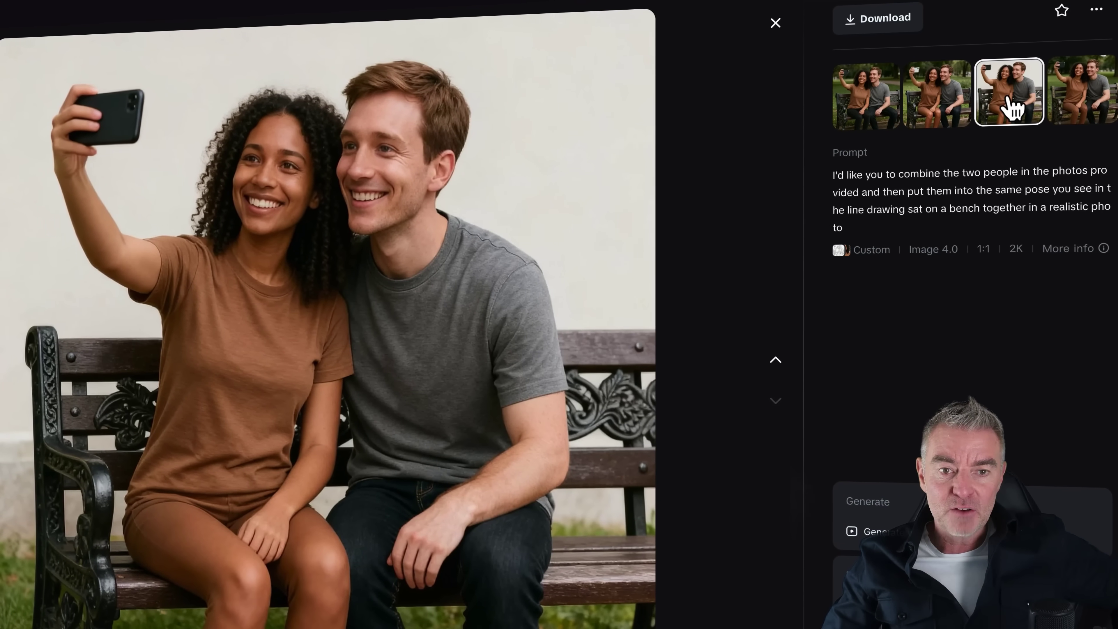
{"action": "left_click", "coordinate": [1101, 106]}
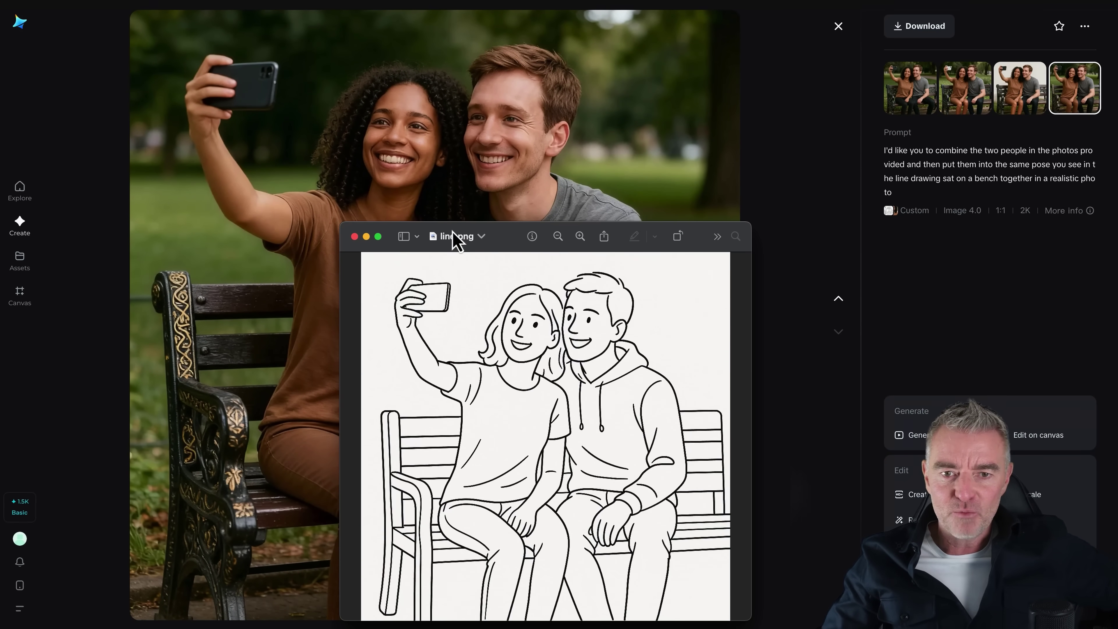
- Place the enlarged line drawing beside the selfie to compare poses, then close both views
{"action": "left_click_drag", "start_coordinate": [446, 238], "coordinate": [788, 101]}
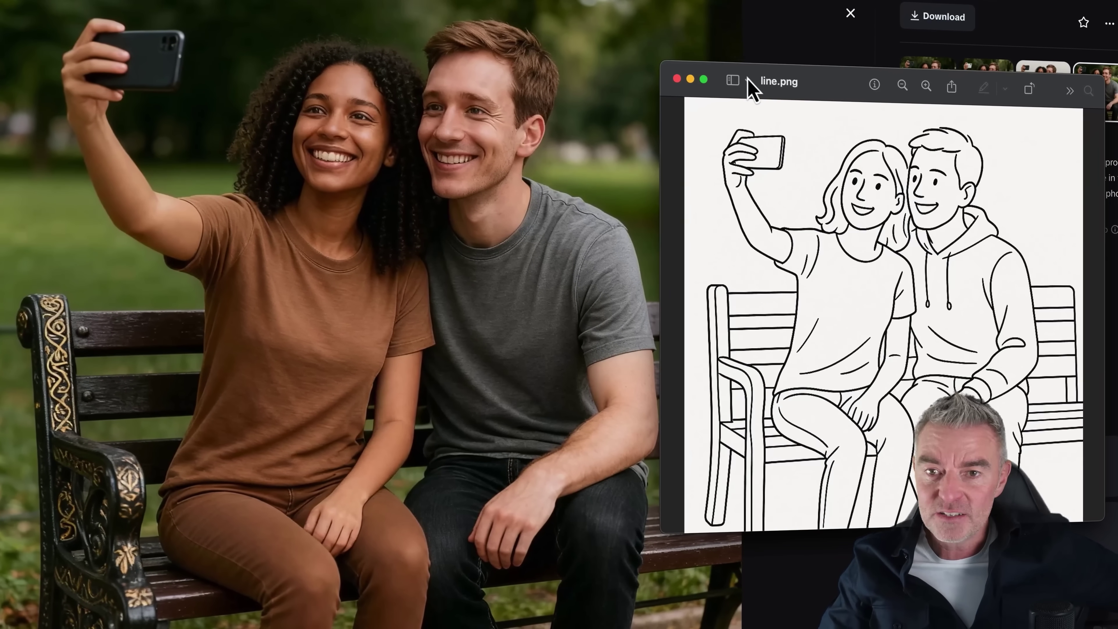
{"action": "left_click_drag", "start_coordinate": [661, 61], "coordinate": [655, 47]}
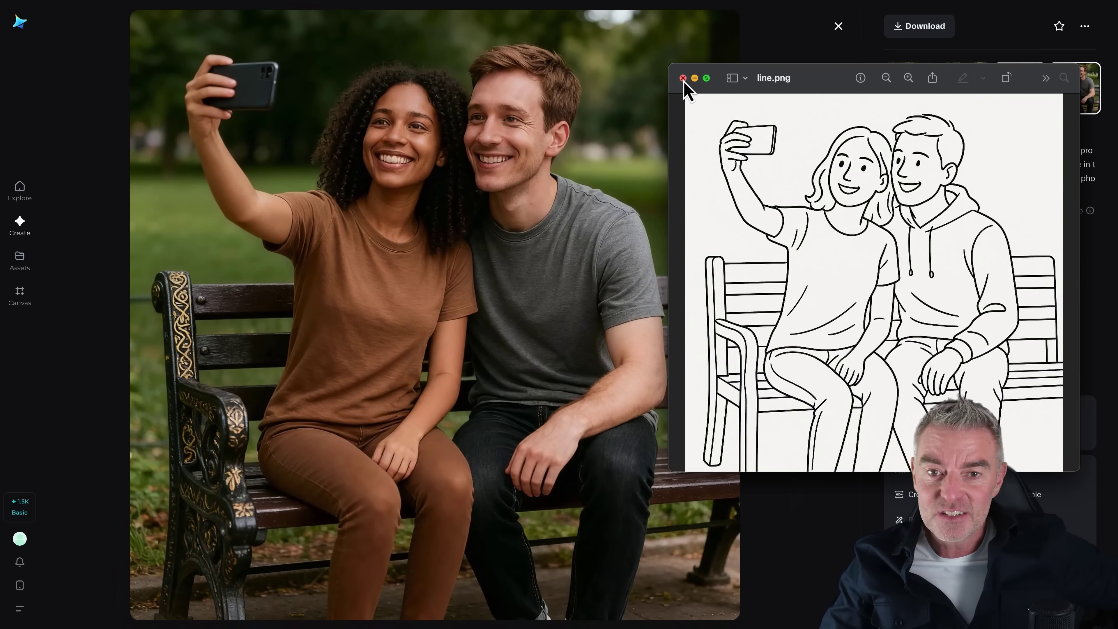
{"action": "left_click", "coordinate": [682, 78]}
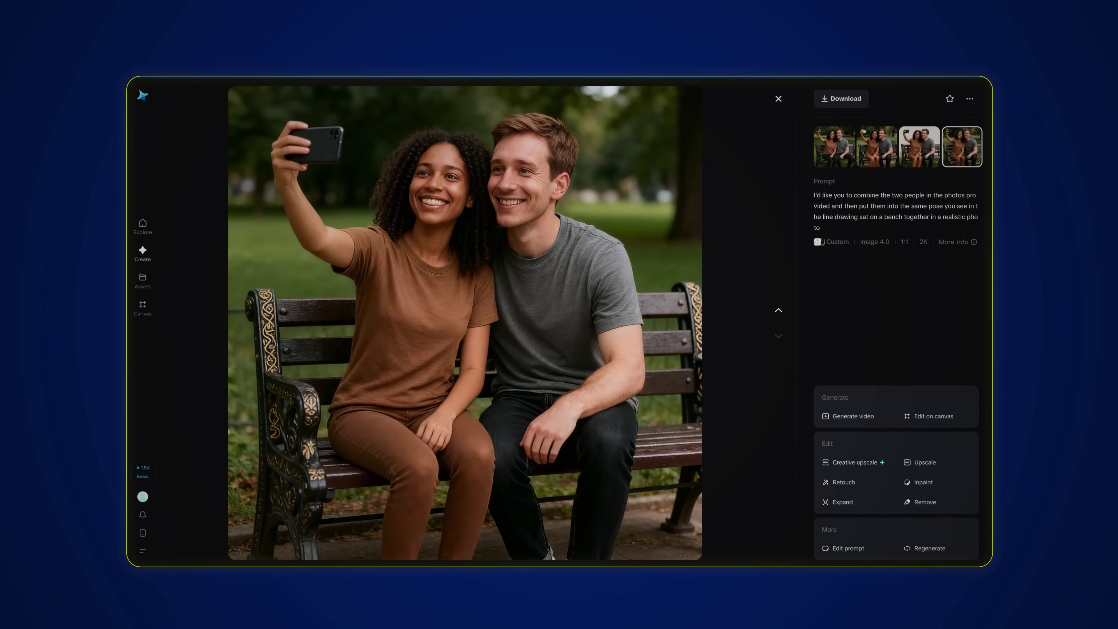
{"action": "key", "text": "Escape"}
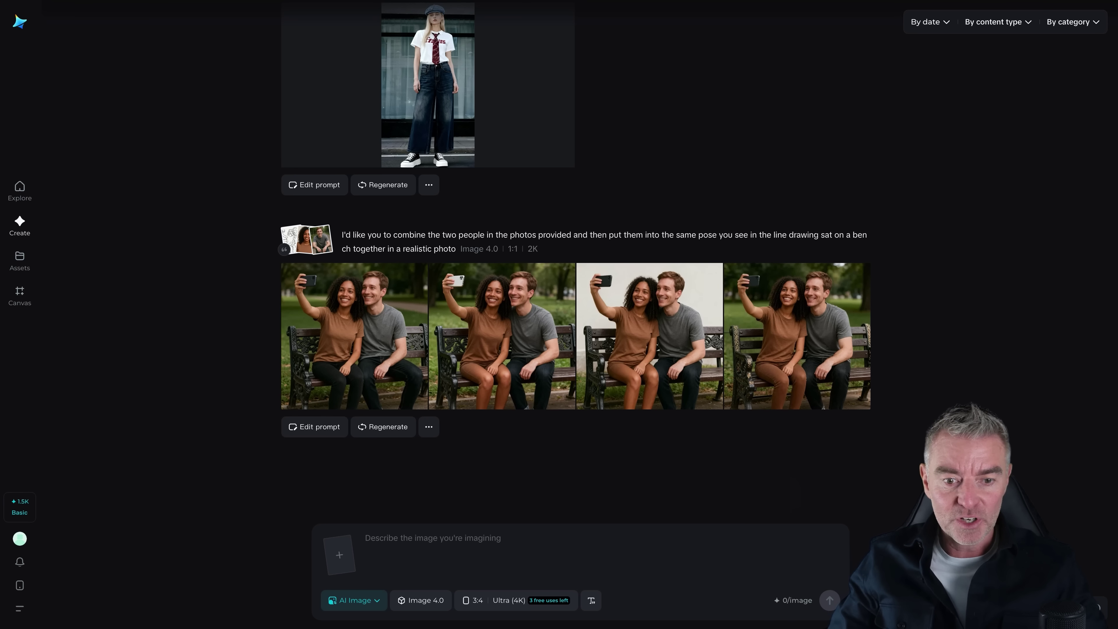
- Upload pwr.png as the prompt's reference image after previewing it
{"action": "left_click", "coordinate": [339, 555]}
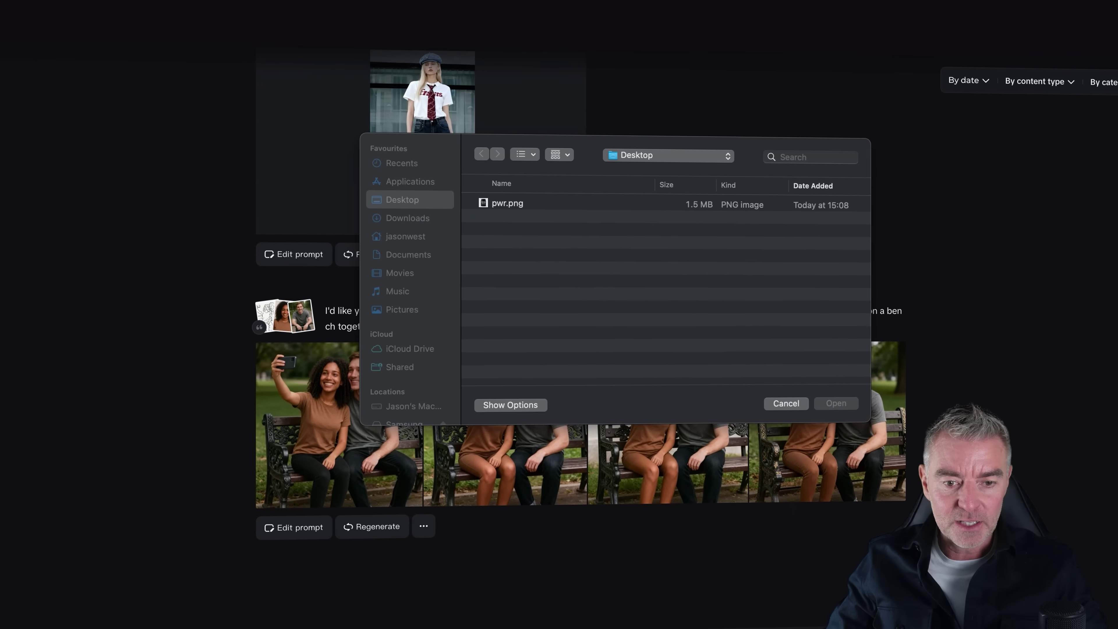
{"action": "double_click", "coordinate": [510, 207]}
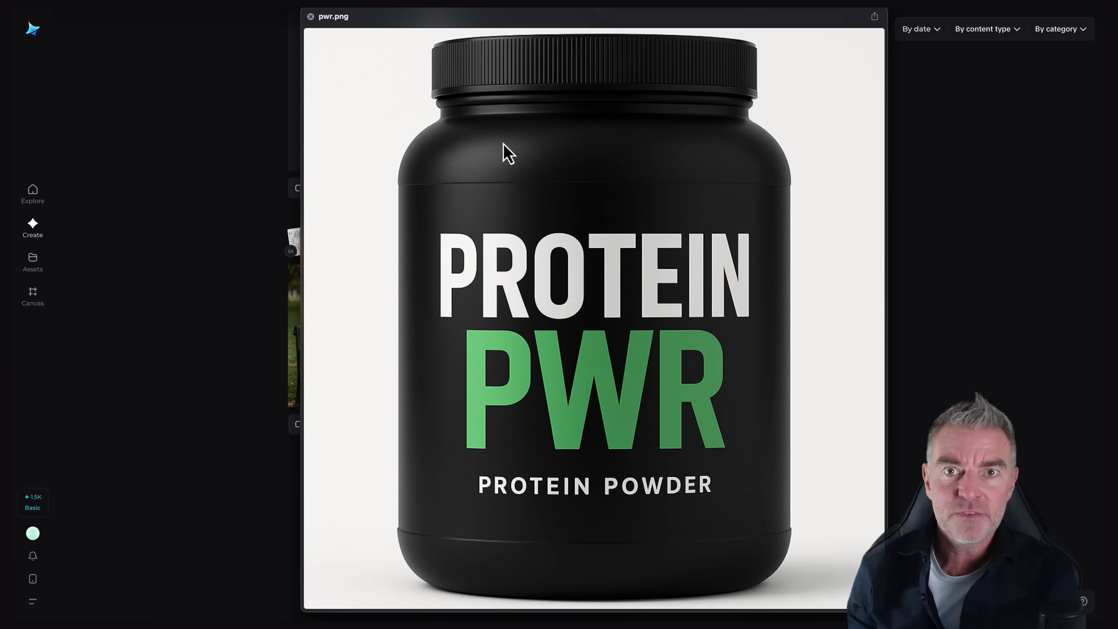
{"action": "key", "text": "space"}
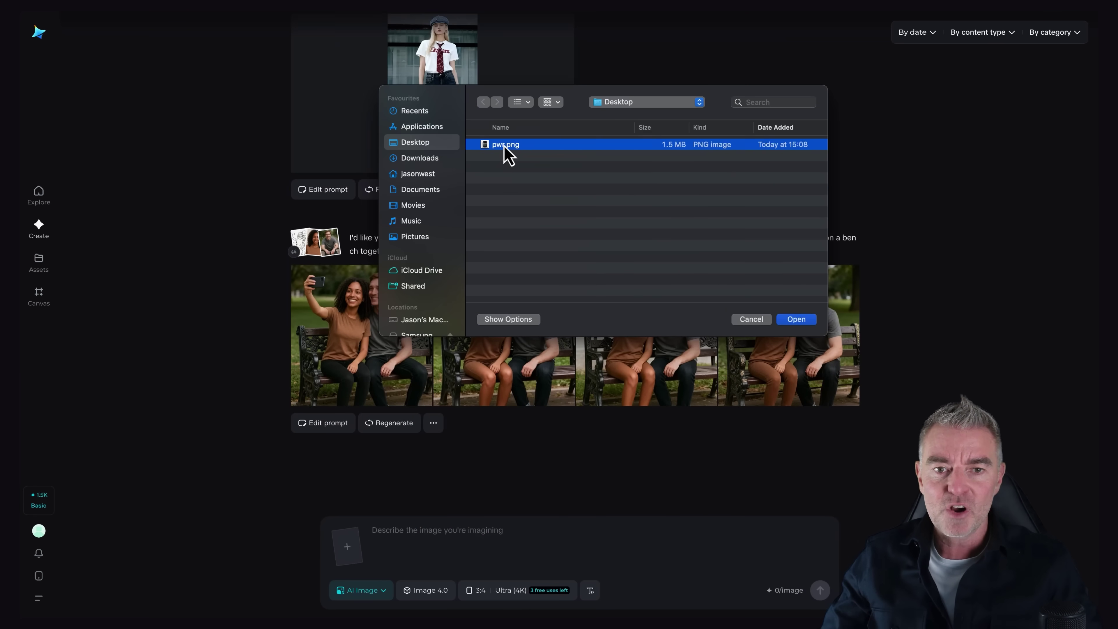
{"action": "left_click", "coordinate": [796, 319]}
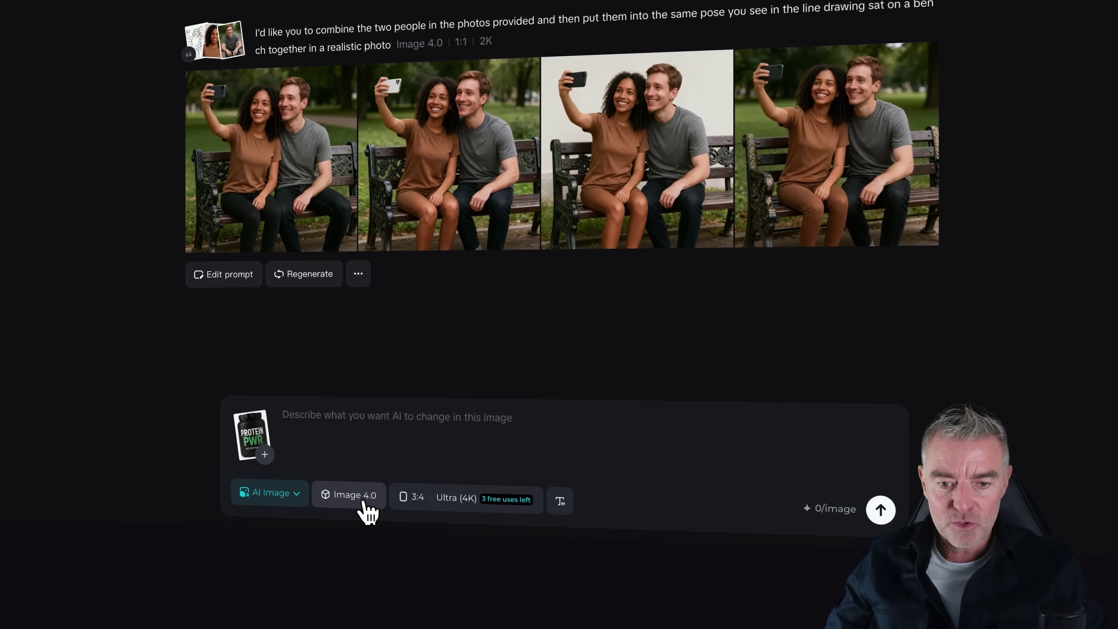
{"action": "left_click", "coordinate": [417, 466]}
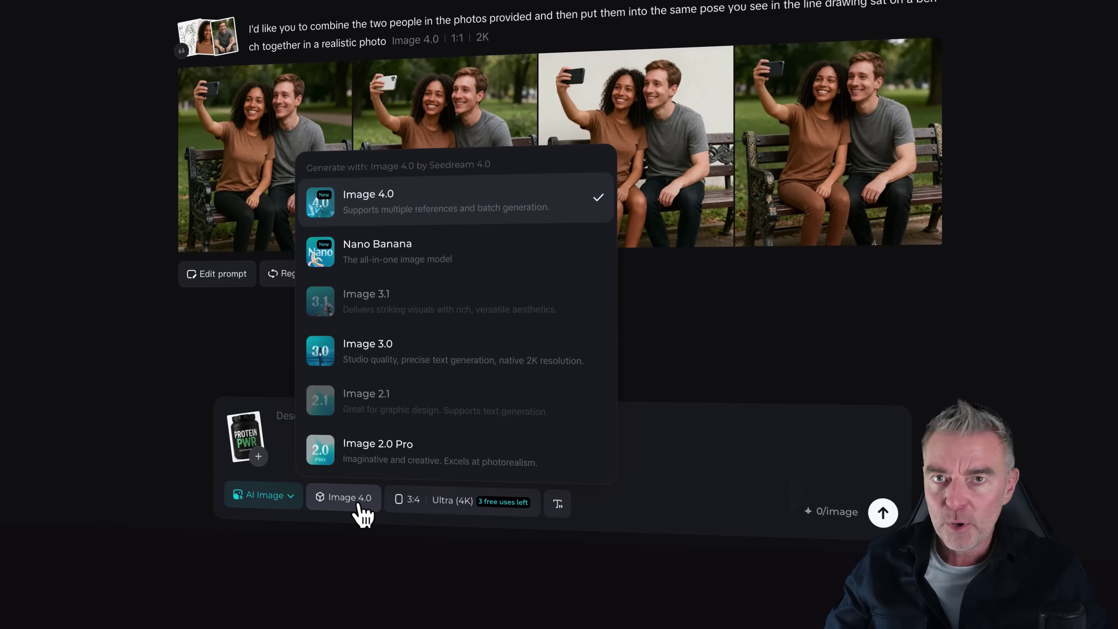
{"action": "left_click", "coordinate": [471, 506]}
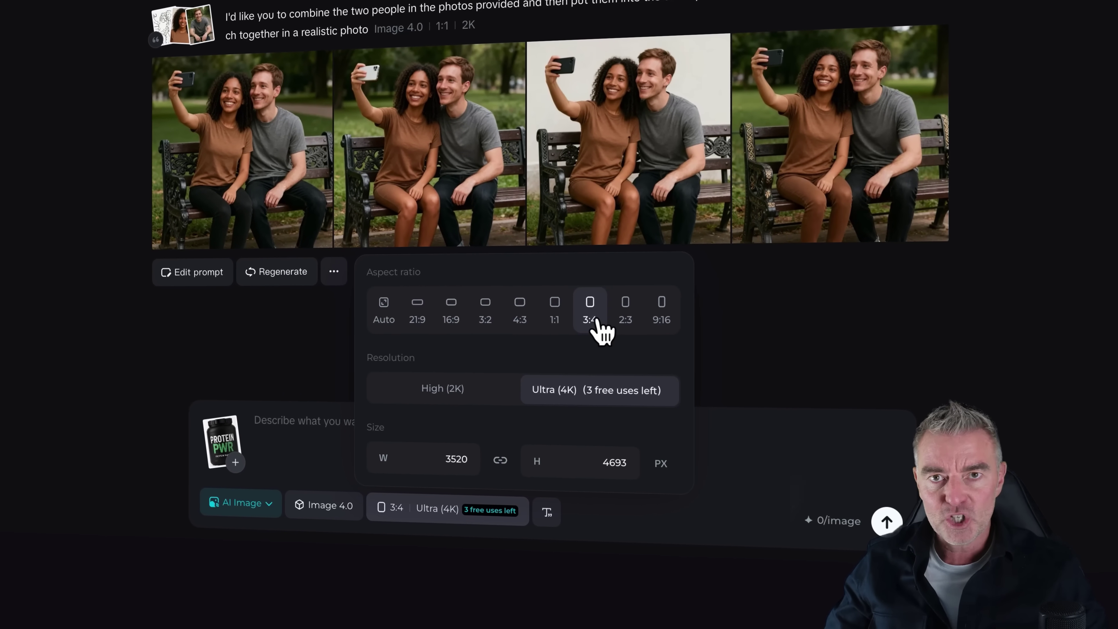
{"action": "left_click", "coordinate": [813, 357]}
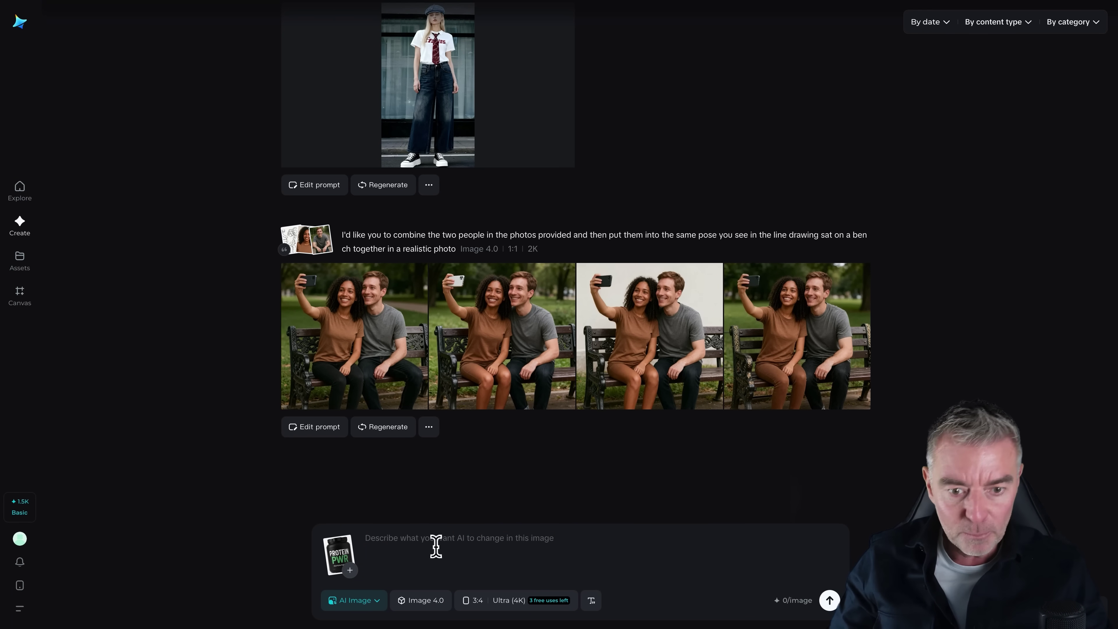
- Write the Protein PWR gym-bench poster prompt, starting with 'I would like you to'
{"action": "left_click", "coordinate": [436, 546]}
{"action": "type", "text": "I would like you to"}
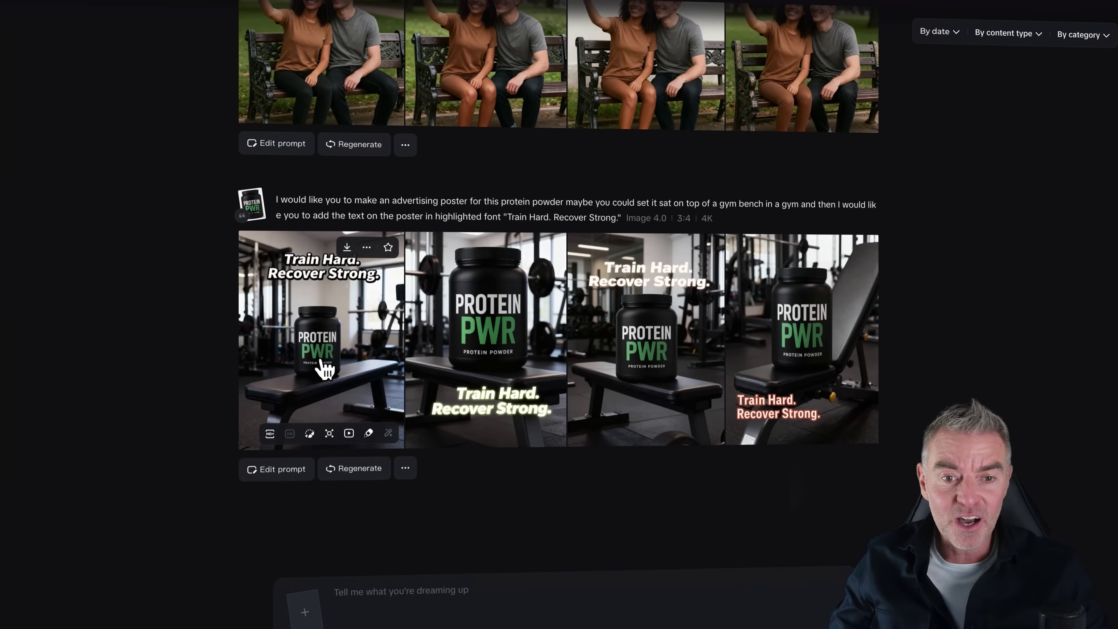
- Open the first Protein PWR gym poster in the full-size viewer
{"action": "left_click", "coordinate": [354, 335]}
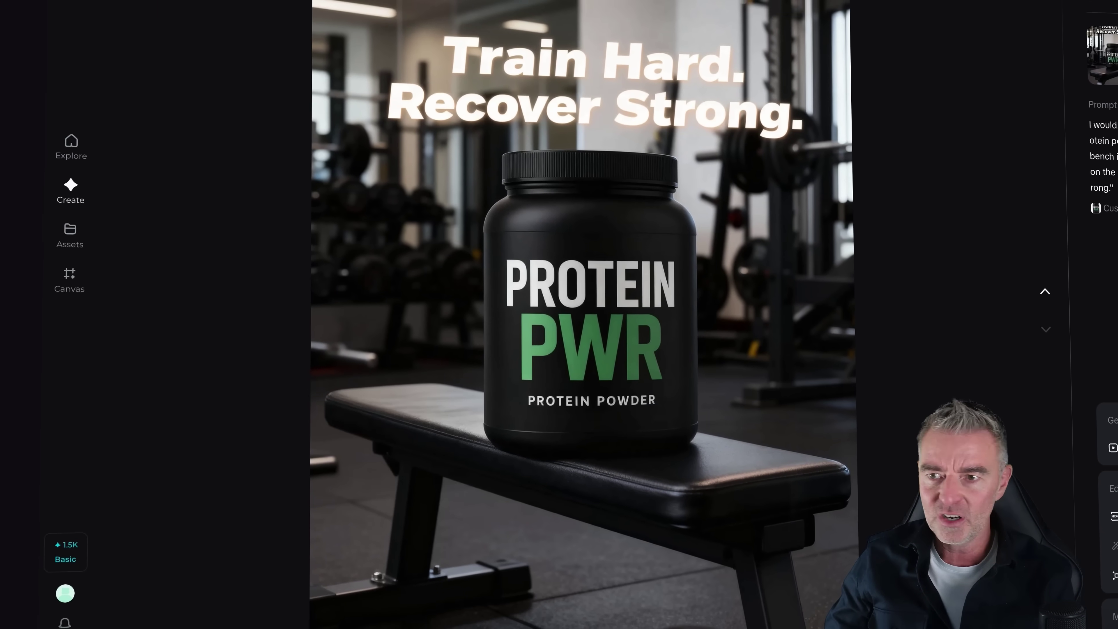
{"action": "key", "text": "Down"}
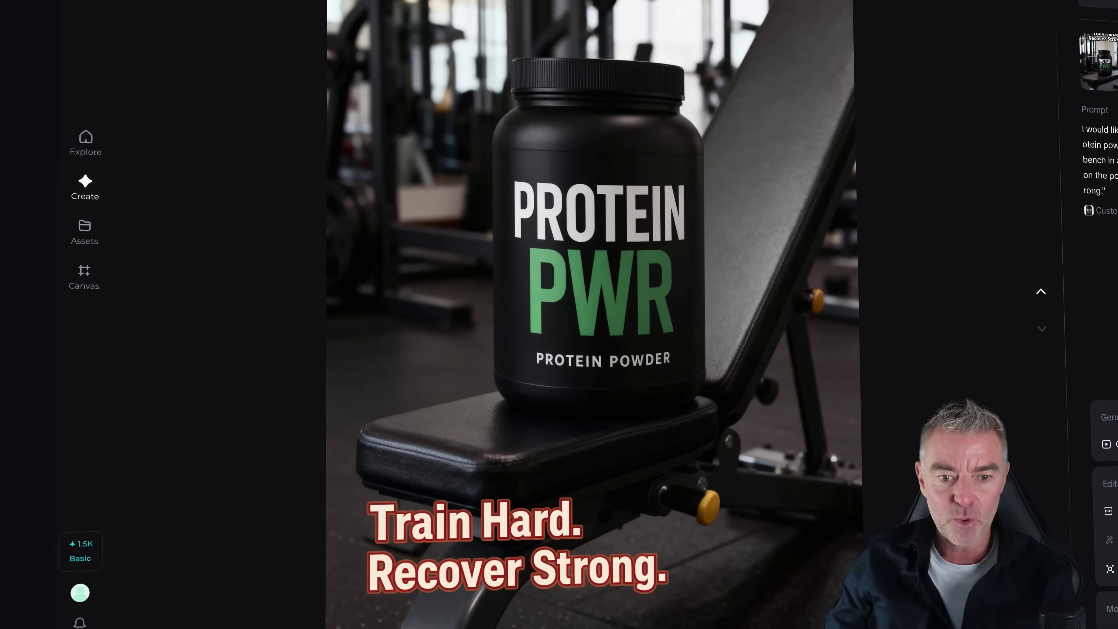